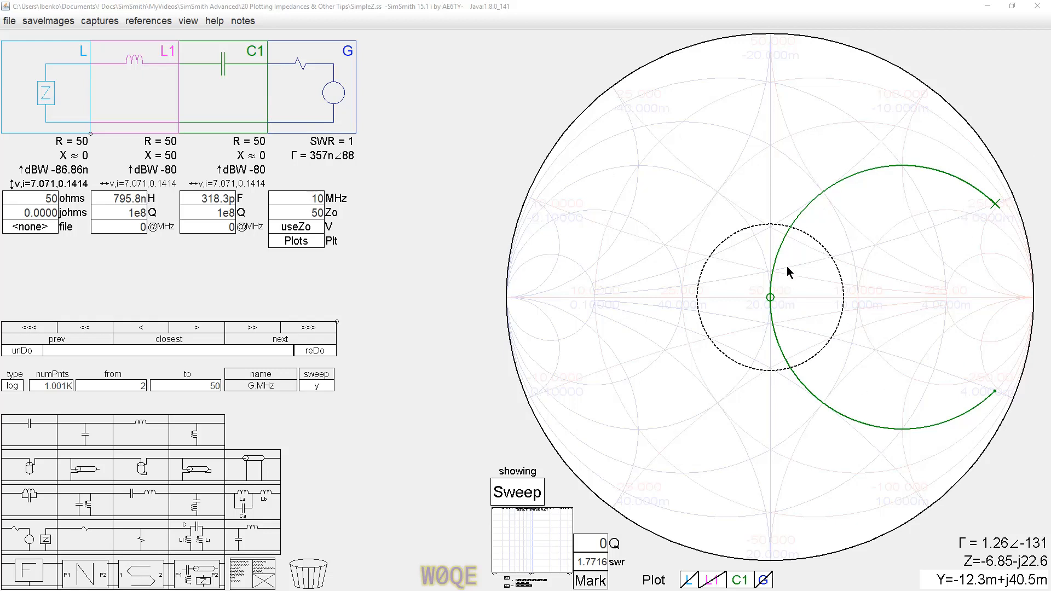
Read the sweep data on the Smith chart at the chart's centre and at both ends of the green curve
{"action": "left_click", "coordinate": [770, 298]}
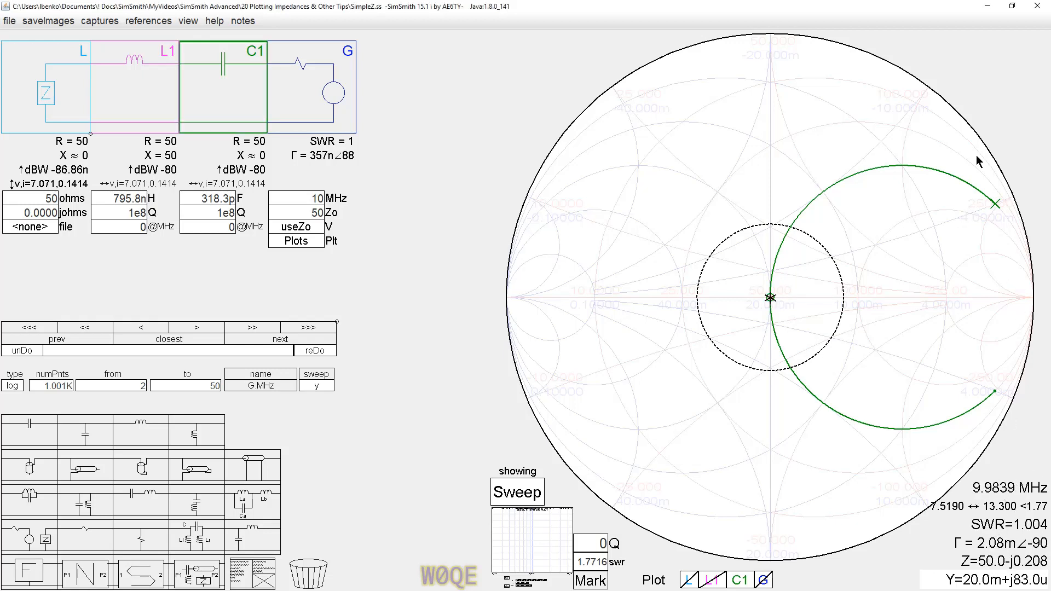
{"action": "left_click", "coordinate": [995, 205]}
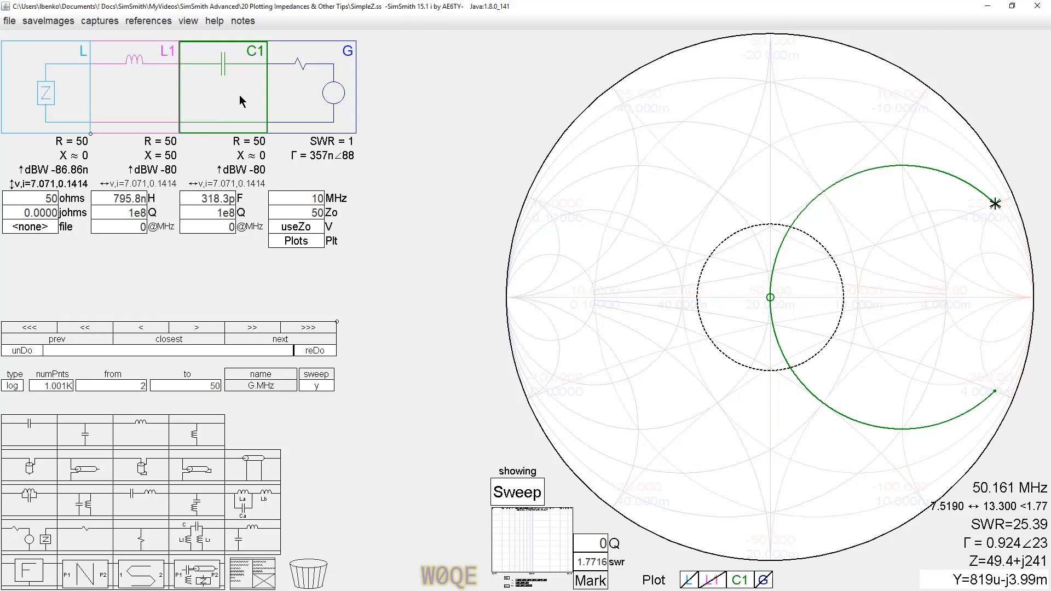
{"action": "left_click", "coordinate": [994, 392]}
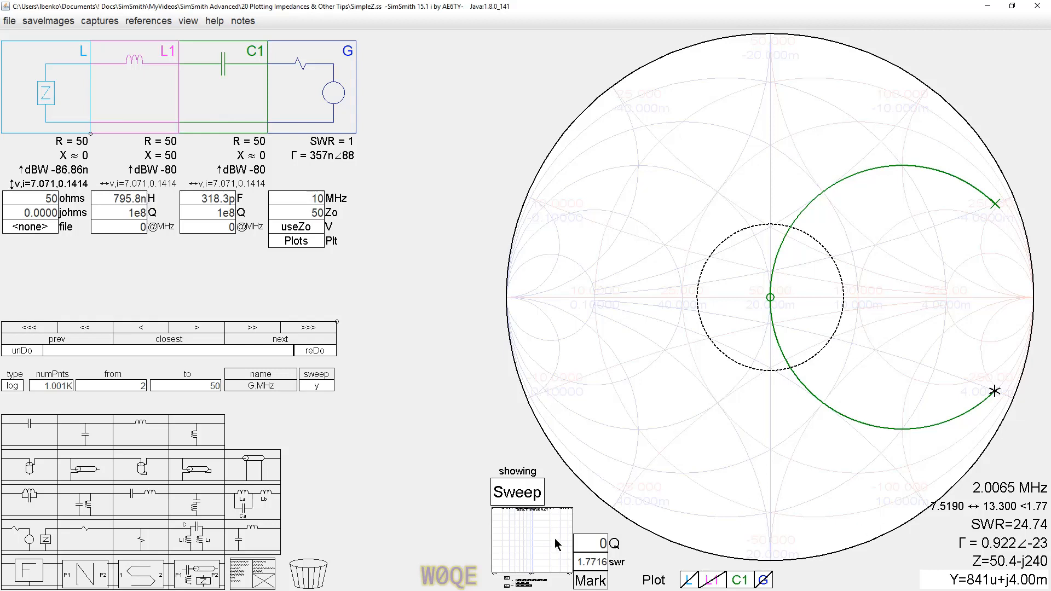
Switch to the square chart and open the plot expressions, enlarging their window and placing it below the circuit, clear of the chart
{"action": "left_click", "coordinate": [523, 542]}
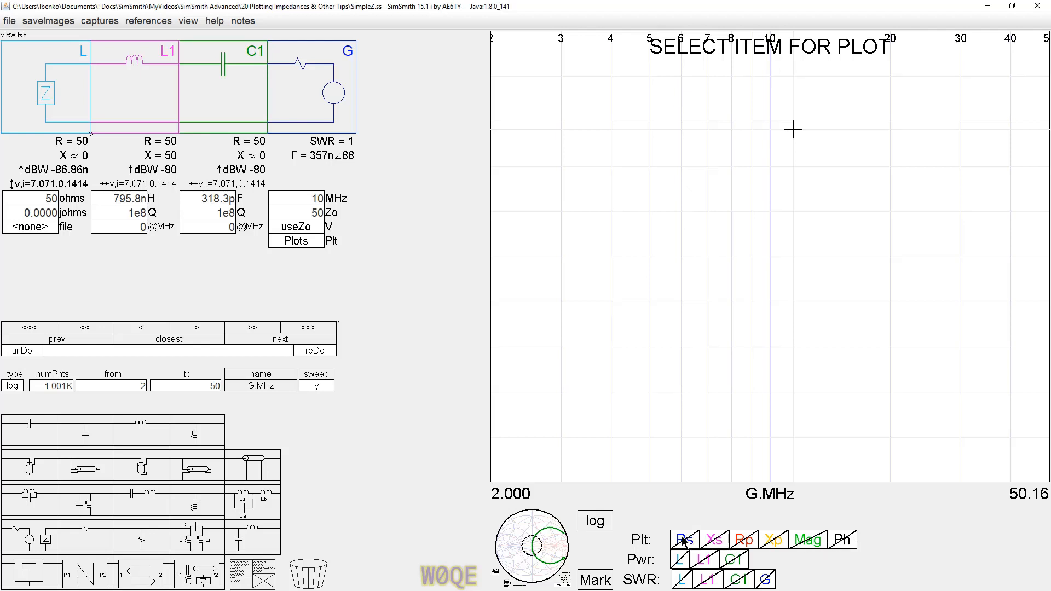
{"action": "left_click", "coordinate": [295, 242]}
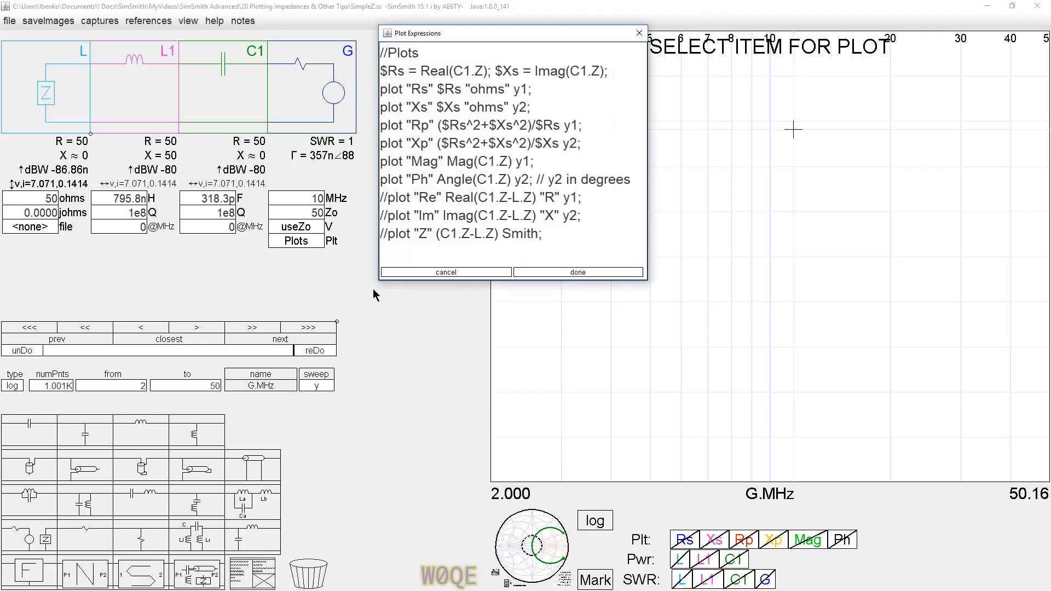
{"action": "left_click_drag", "start_coordinate": [381, 283], "coordinate": [339, 316]}
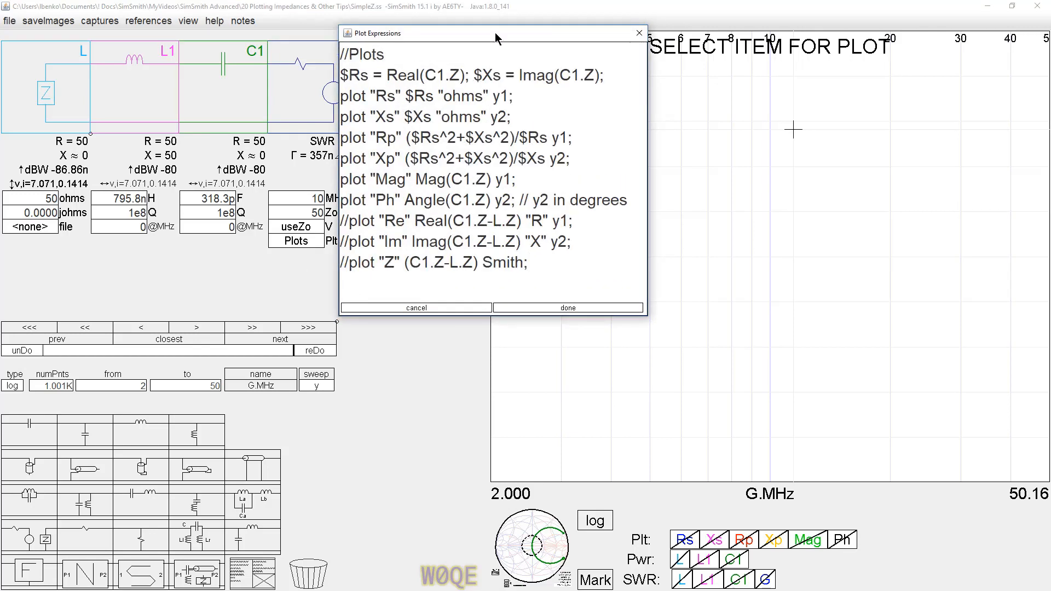
{"action": "left_click_drag", "start_coordinate": [495, 37], "coordinate": [223, 294]}
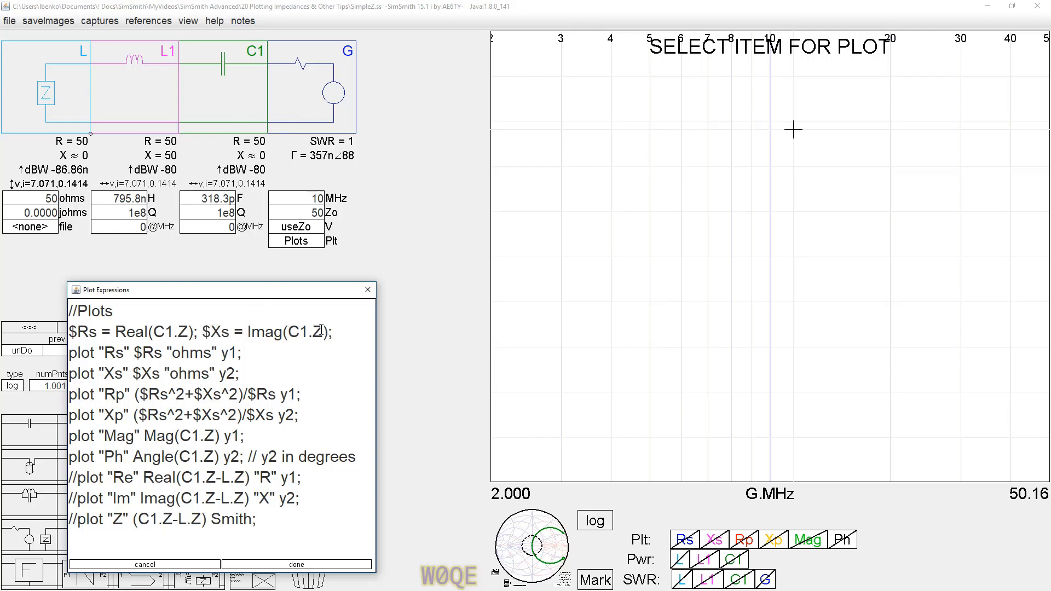
Plot Rs and Xs, scaling the Xs axis to 50 ohms per division and shifting the Rs axis so its 50 aligns with Xs 0
{"action": "left_click", "coordinate": [685, 538]}
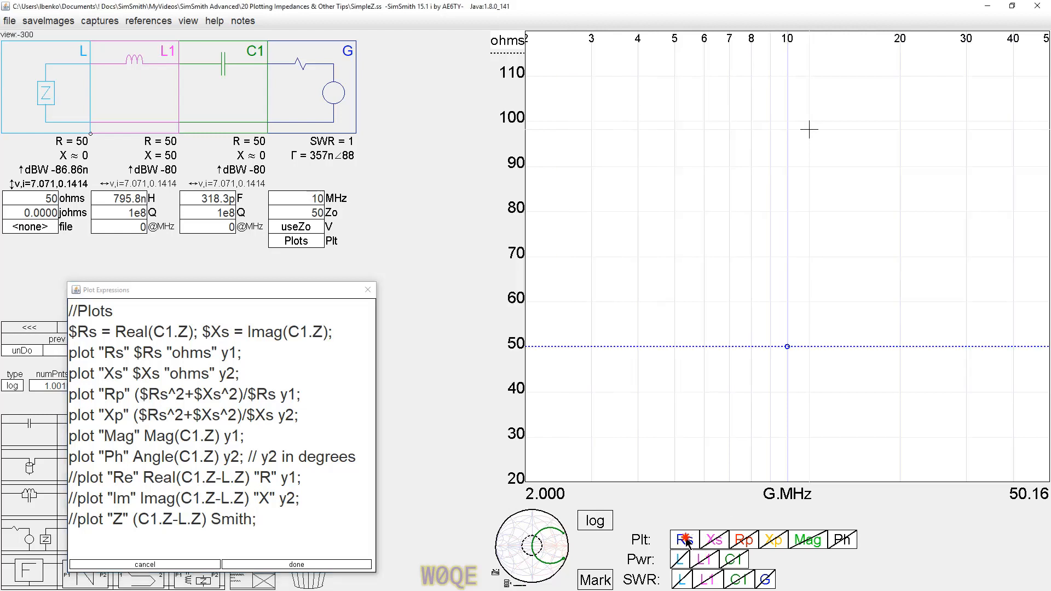
{"action": "left_click", "coordinate": [715, 540]}
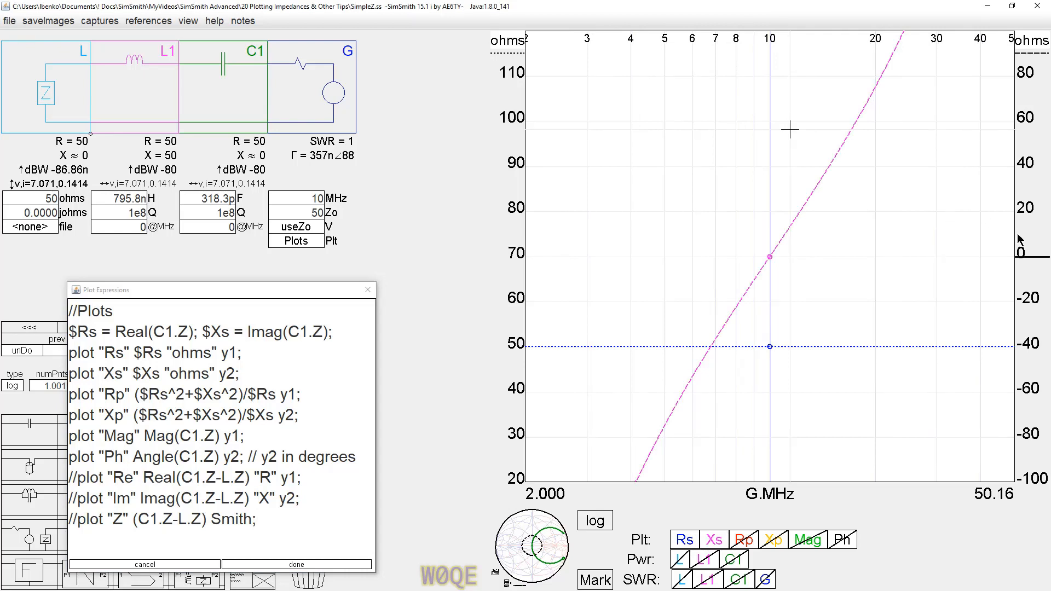
{"action": "scroll", "coordinate": [1020, 233], "scroll_direction": "down", "scroll_amount": 1}
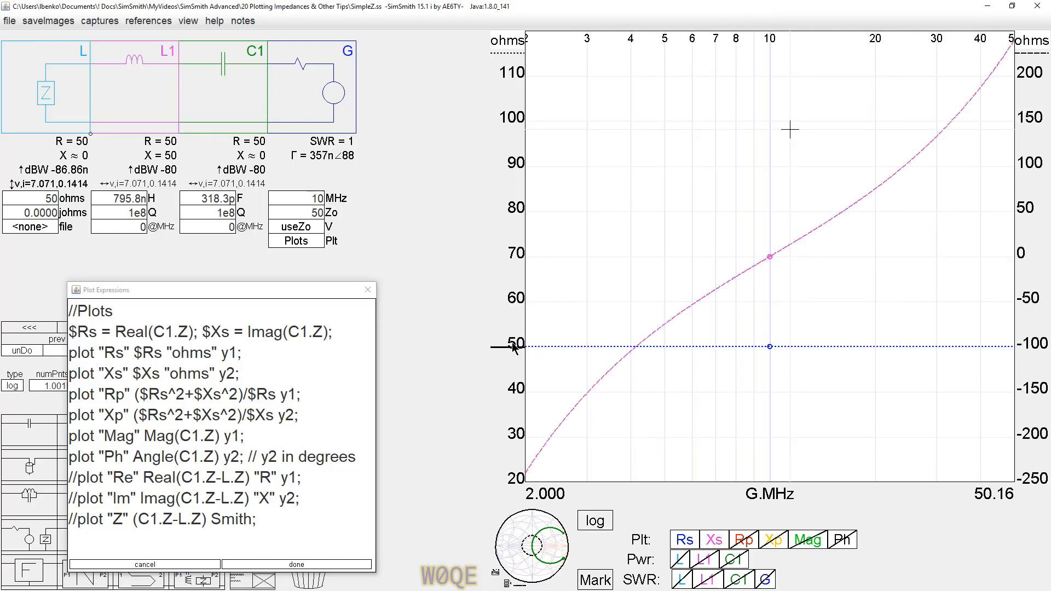
{"action": "left_click_drag", "start_coordinate": [512, 344], "coordinate": [513, 256]}
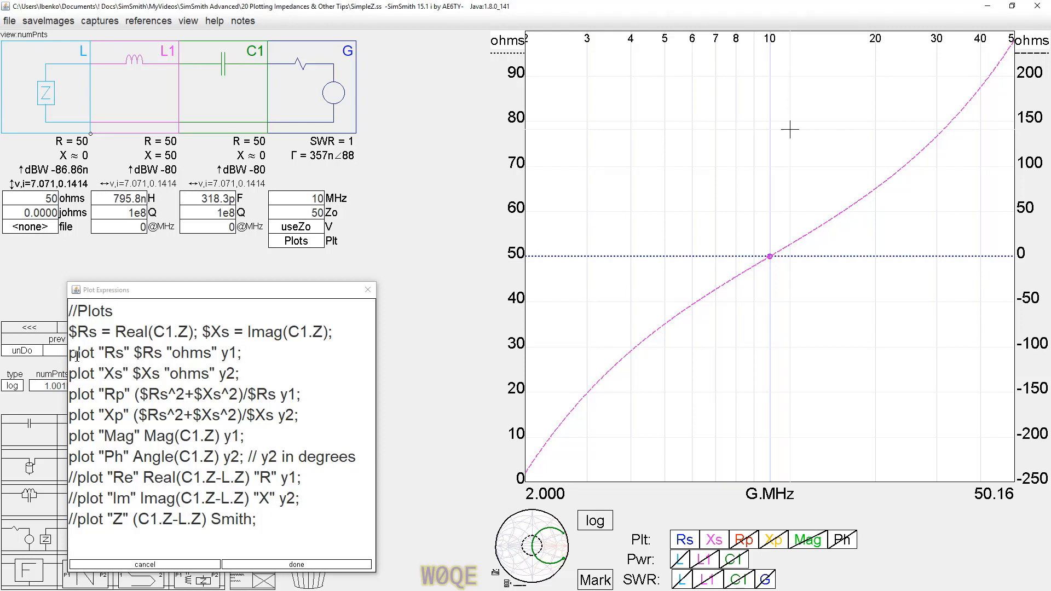
Open the help manual, review the plot command syntax beside the plot expressions, and close the manual
{"action": "left_click", "coordinate": [212, 22]}
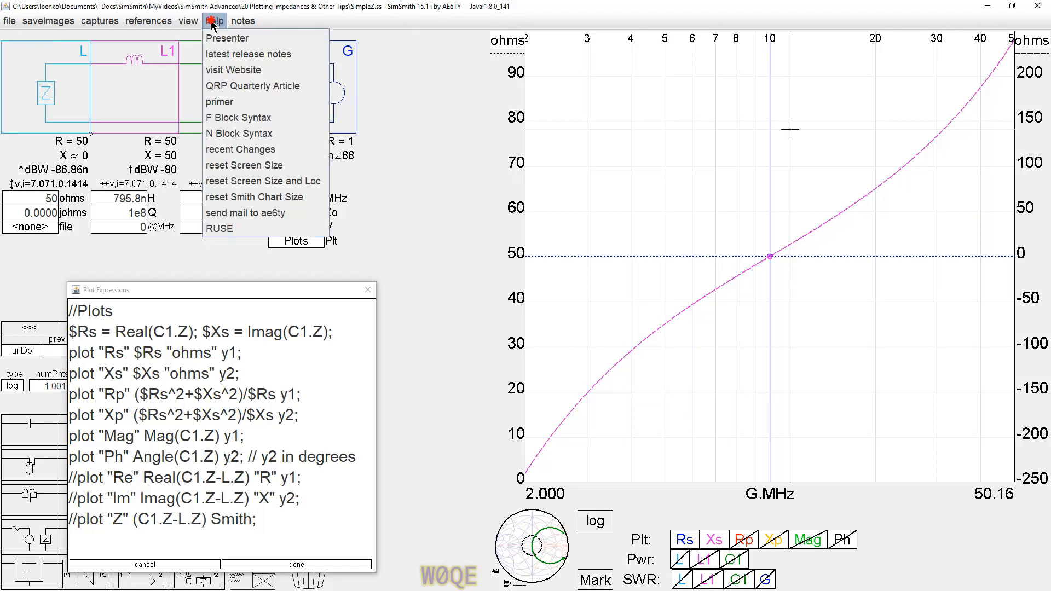
{"action": "left_click", "coordinate": [232, 39]}
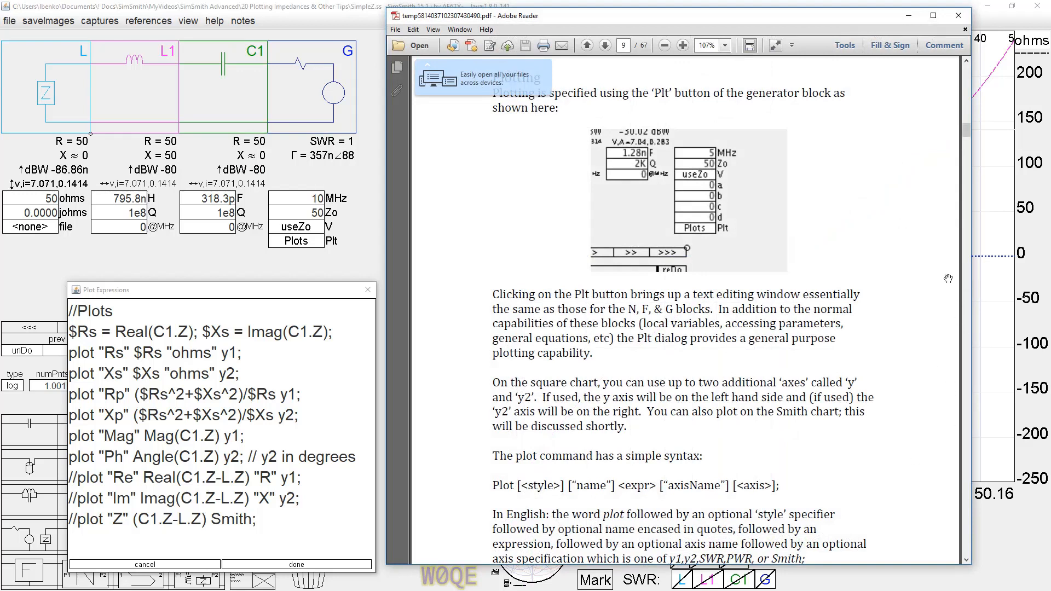
{"action": "scroll", "coordinate": [916, 394], "scroll_direction": "down", "scroll_amount": 3}
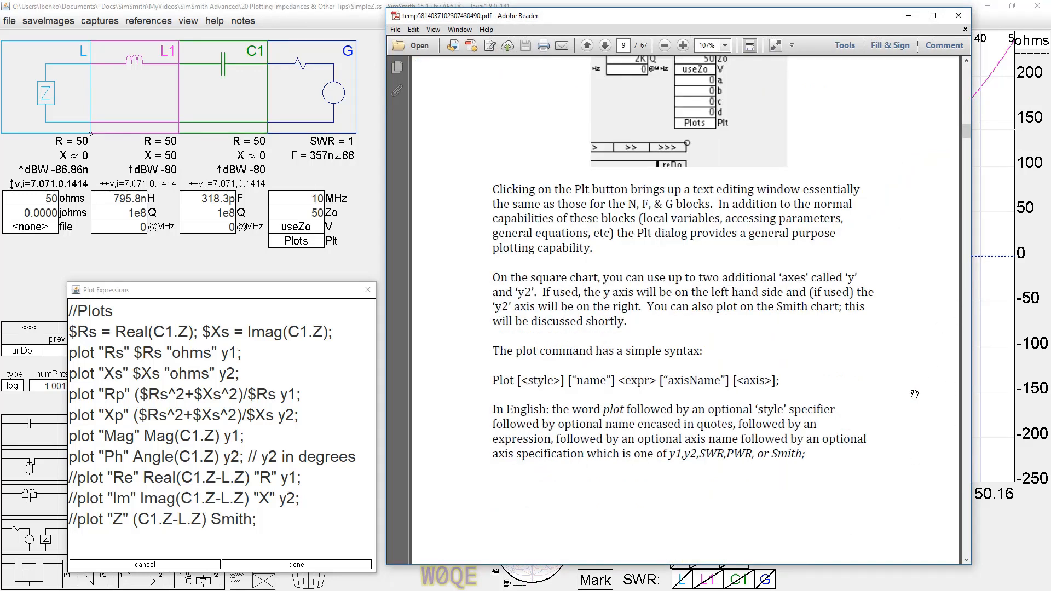
{"action": "scroll", "coordinate": [914, 394], "scroll_direction": "down", "scroll_amount": 3}
{"action": "scroll", "coordinate": [913, 394], "scroll_direction": "up", "scroll_amount": 3}
{"action": "left_click_drag", "start_coordinate": [811, 22], "coordinate": [464, 49]}
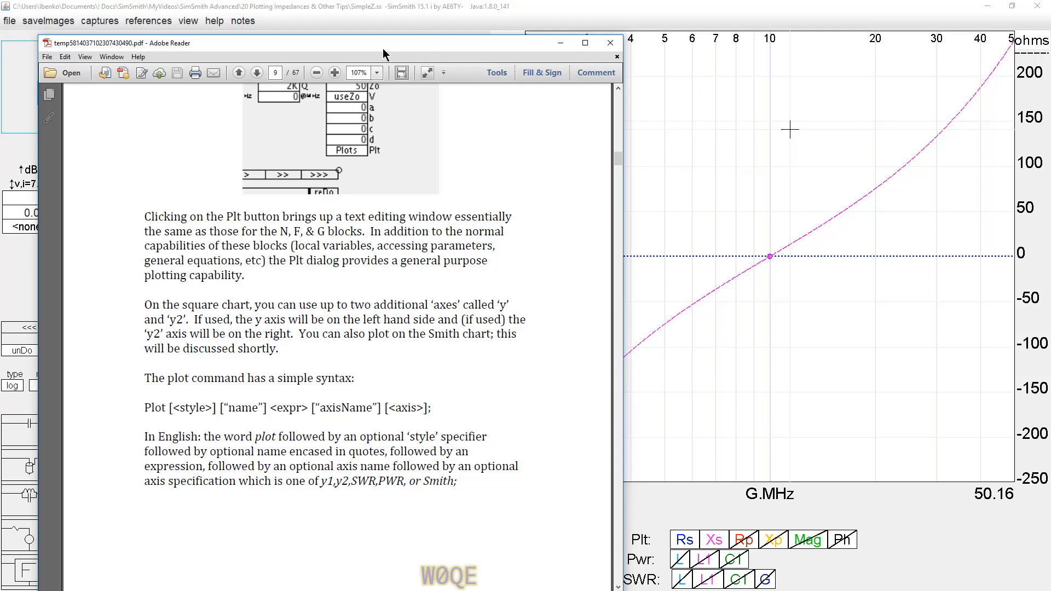
{"action": "left_click_drag", "start_coordinate": [386, 49], "coordinate": [565, 38]}
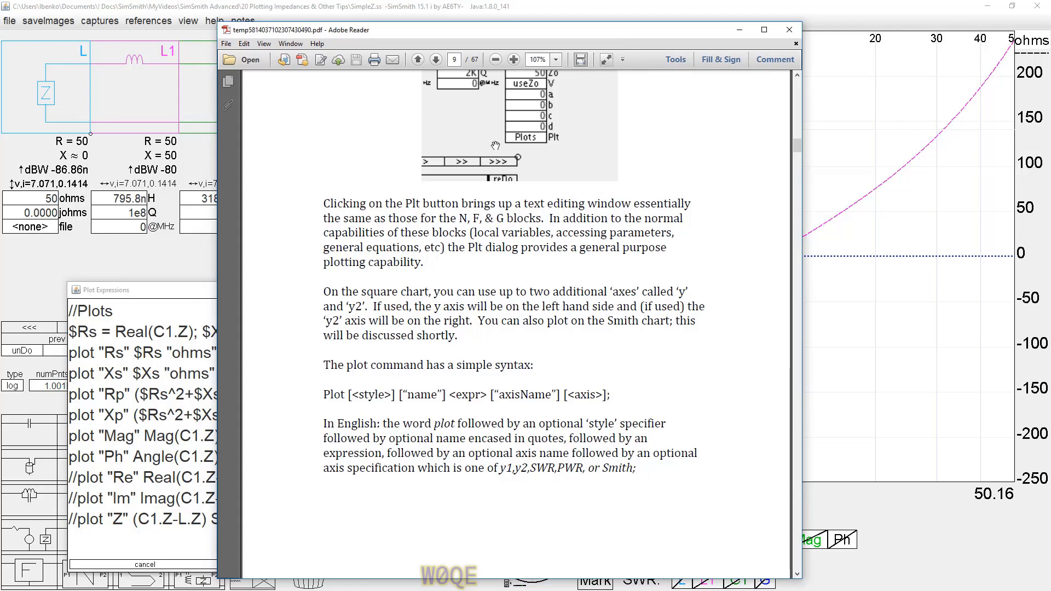
{"action": "left_click_drag", "start_coordinate": [507, 33], "coordinate": [637, 24]}
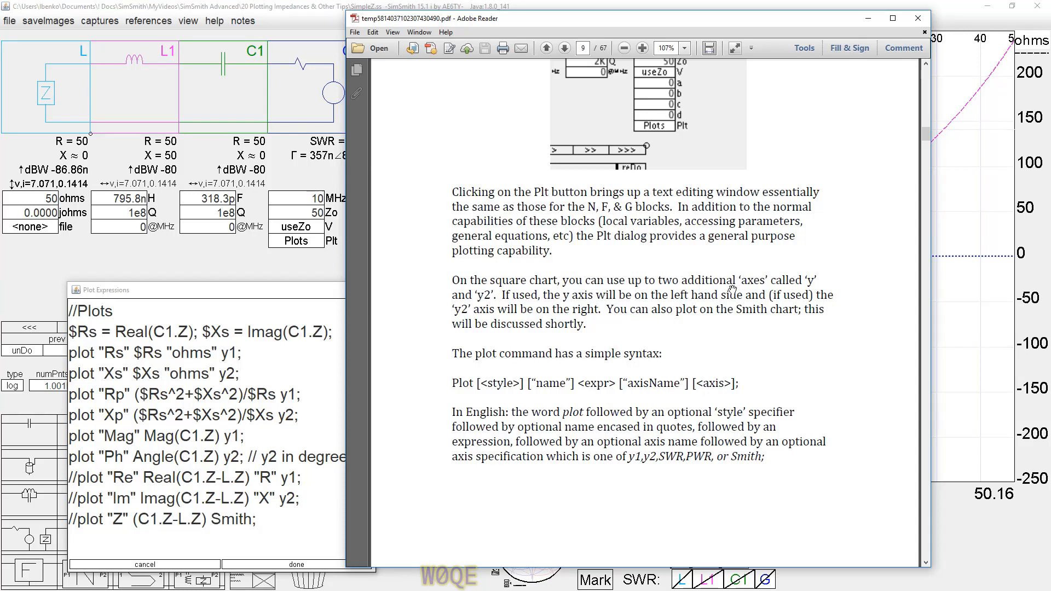
{"action": "left_click", "coordinate": [919, 19]}
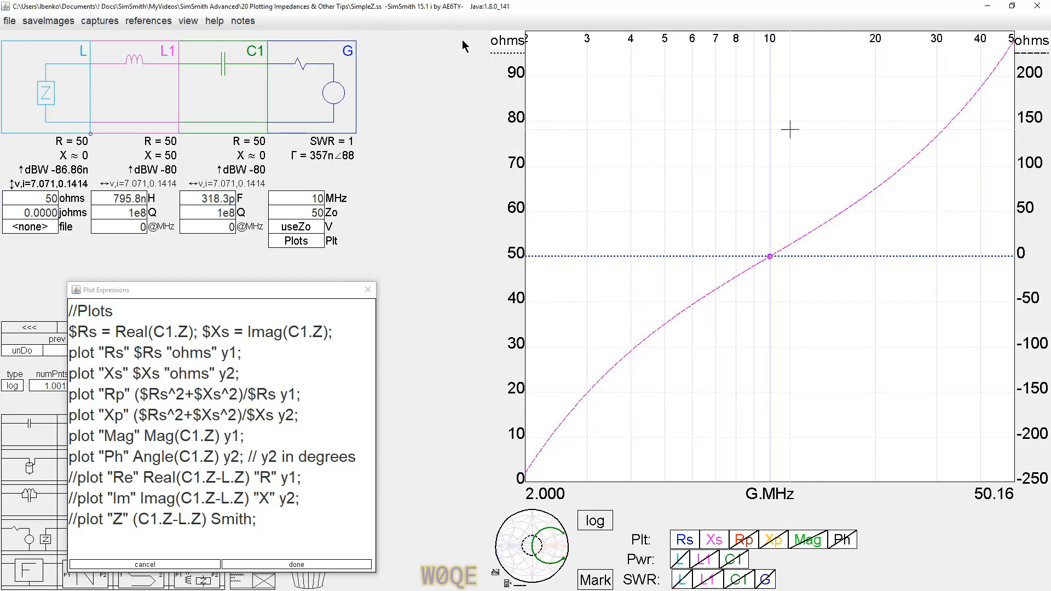
Temporarily add the generator SWR curve and the load power curve to the chart, and hide both again
{"action": "left_click", "coordinate": [765, 580]}
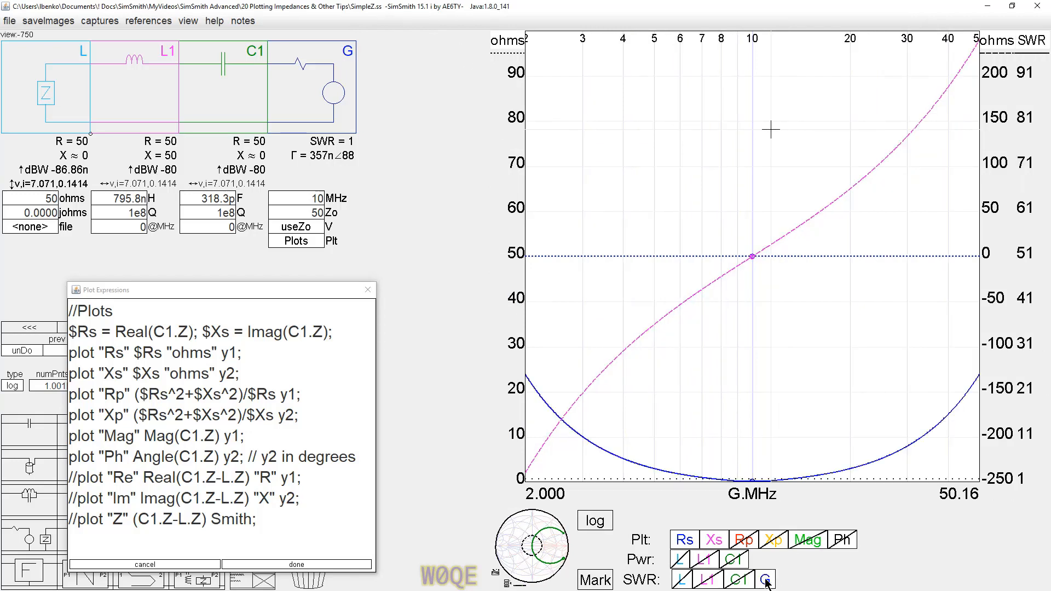
{"action": "left_click", "coordinate": [680, 560]}
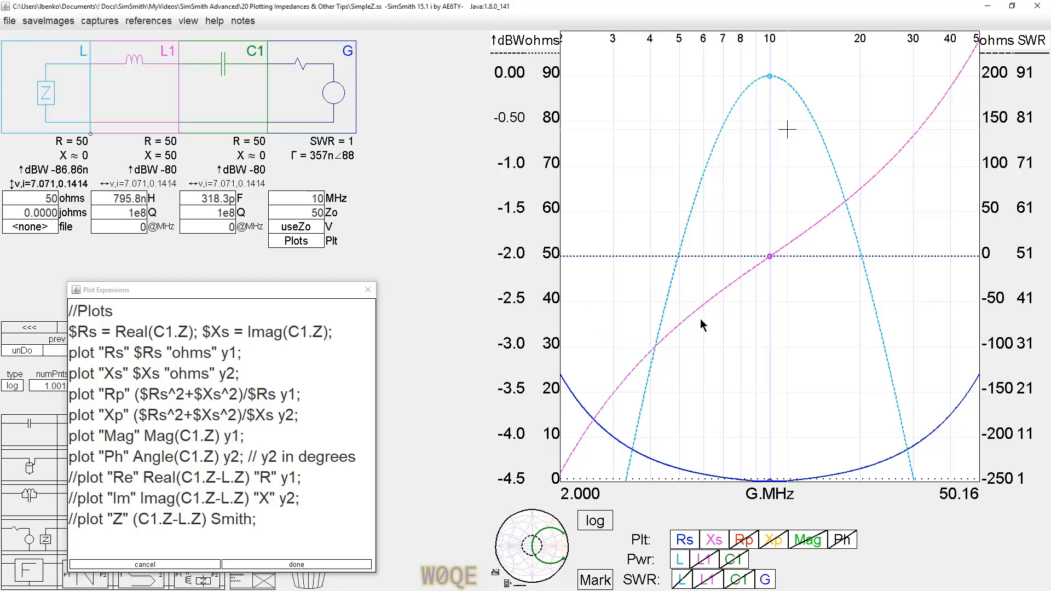
{"action": "left_click", "coordinate": [682, 562]}
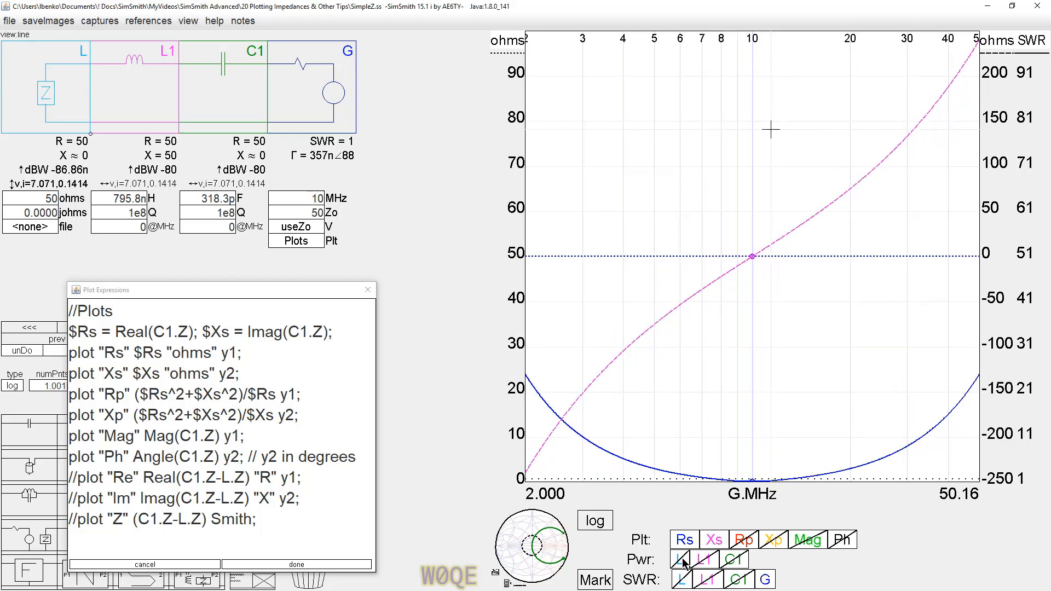
{"action": "left_click", "coordinate": [767, 582]}
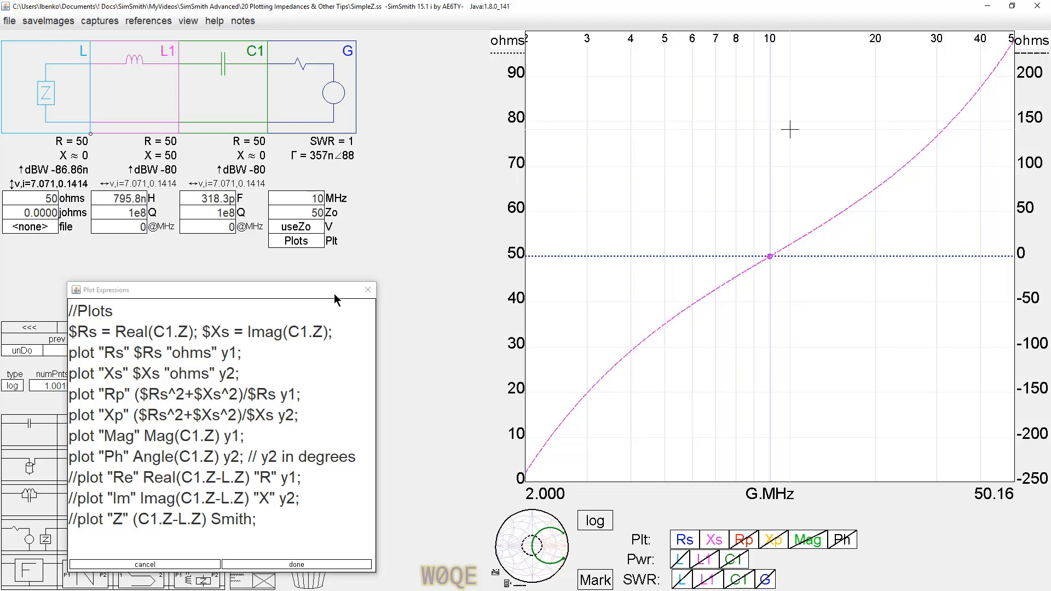
Move the plot expressions window slightly aside and replace the Rs and Xs curves with Rp and Xp
{"action": "left_click_drag", "start_coordinate": [334, 293], "coordinate": [302, 293]}
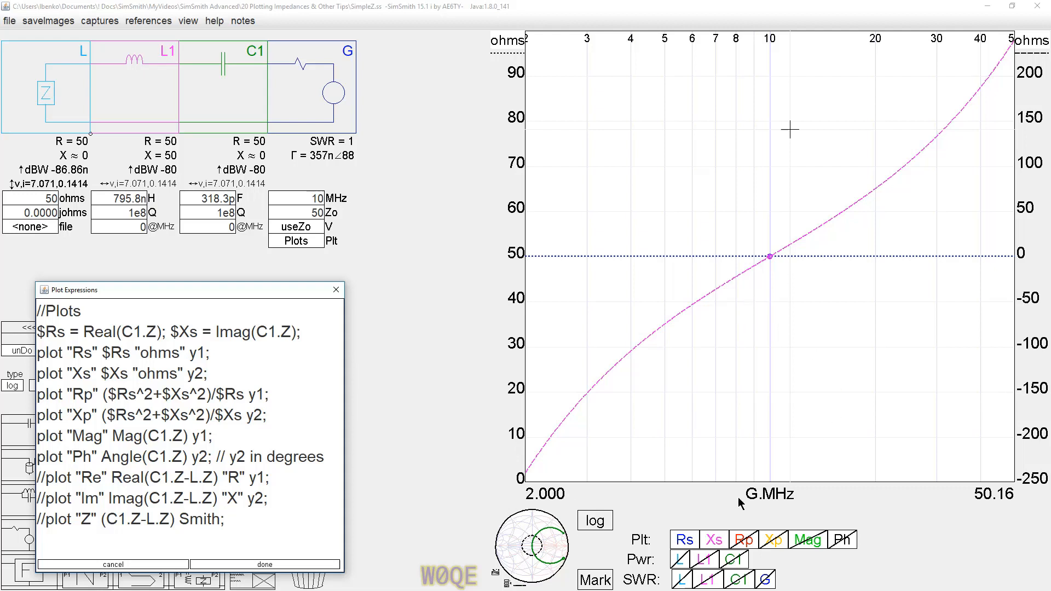
{"action": "left_click", "coordinate": [679, 544]}
{"action": "left_click", "coordinate": [714, 543]}
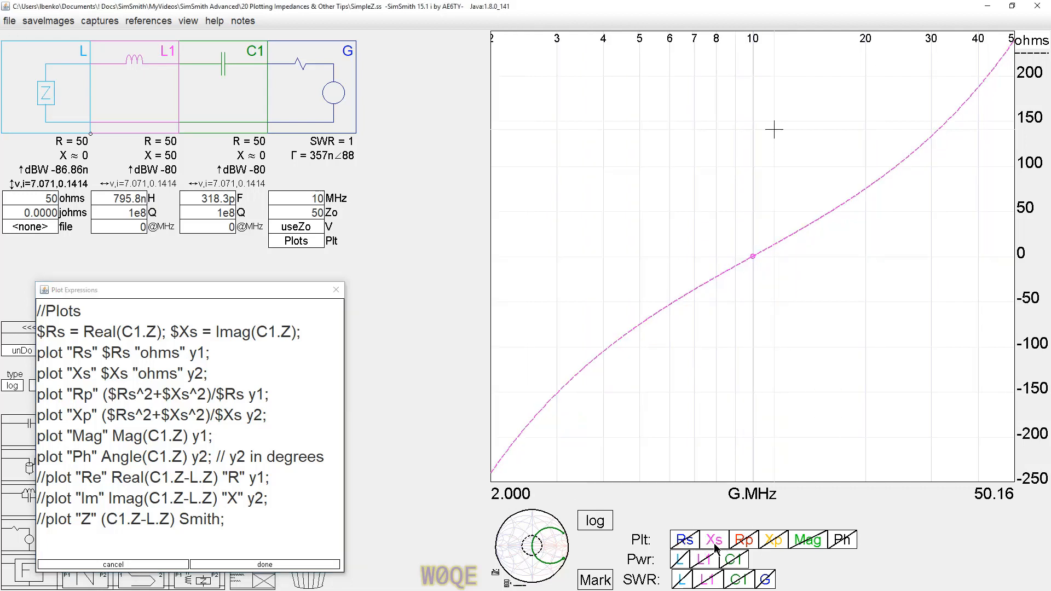
{"action": "left_click", "coordinate": [744, 544]}
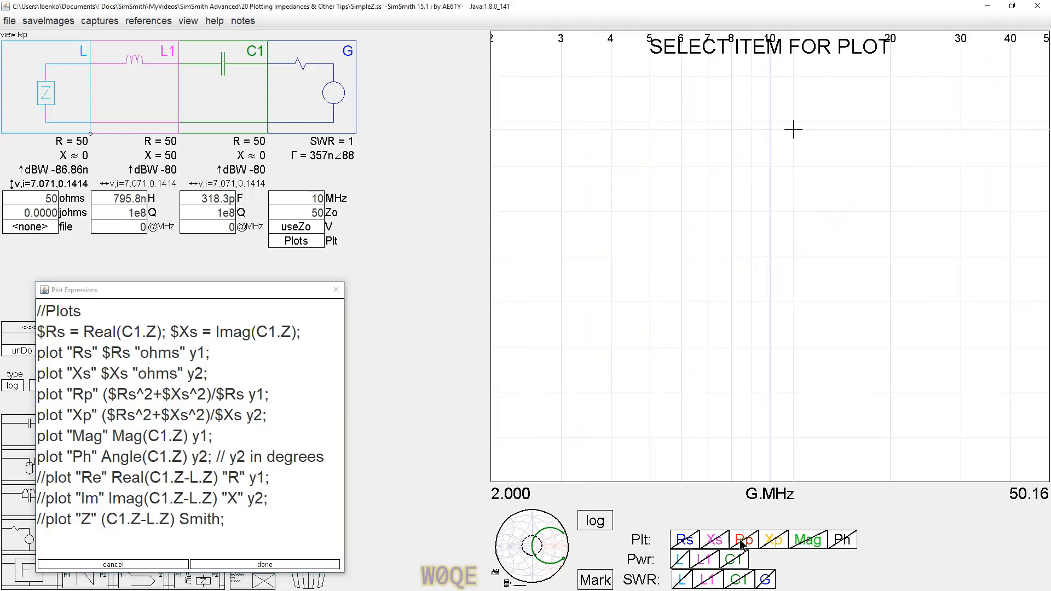
{"action": "left_click", "coordinate": [771, 543]}
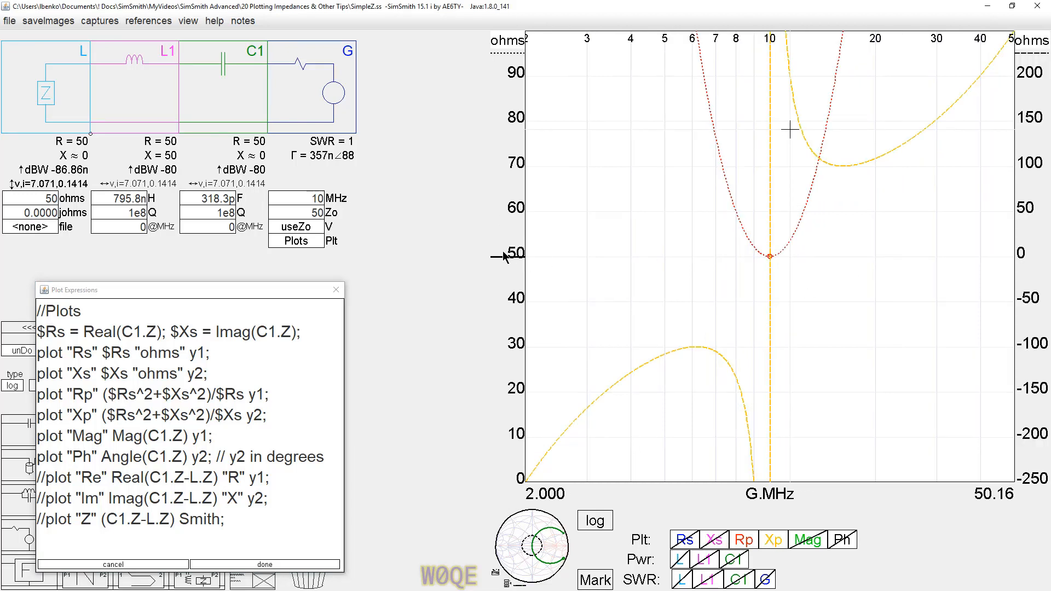
Rescale the Rp axis to 20 ohms per division starting at 0, and read Rp at the curve's minimum
{"action": "scroll", "coordinate": [501, 437], "scroll_direction": "down", "scroll_amount": 1}
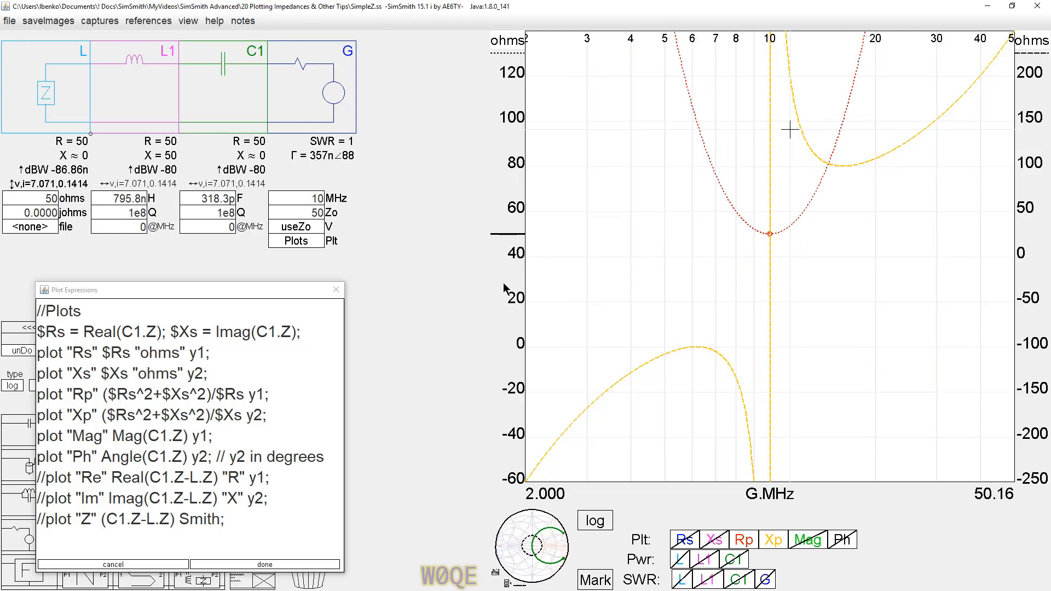
{"action": "left_click_drag", "start_coordinate": [520, 348], "coordinate": [520, 481]}
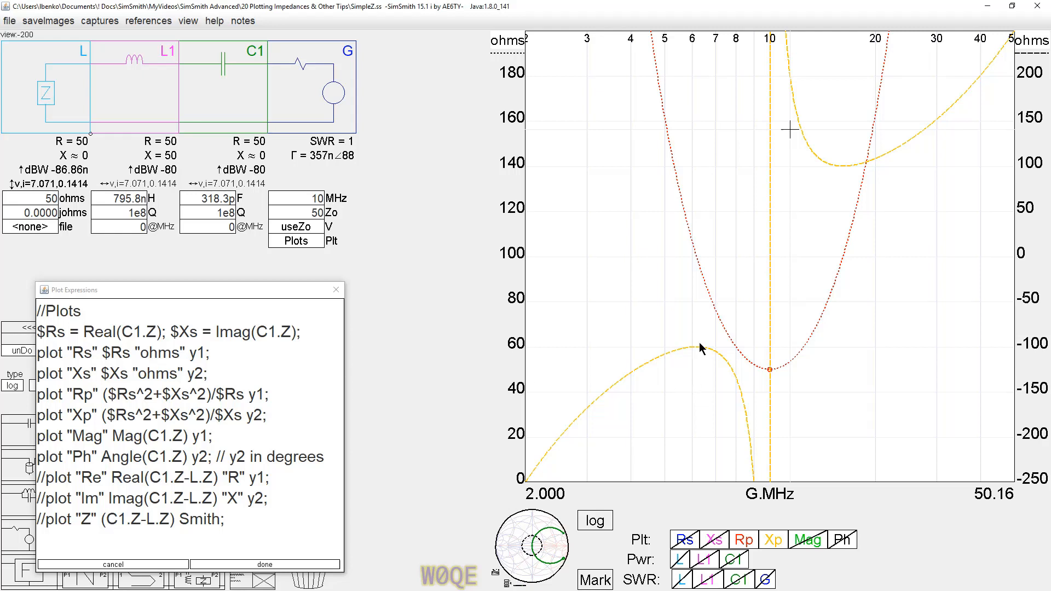
{"action": "left_click", "coordinate": [770, 371]}
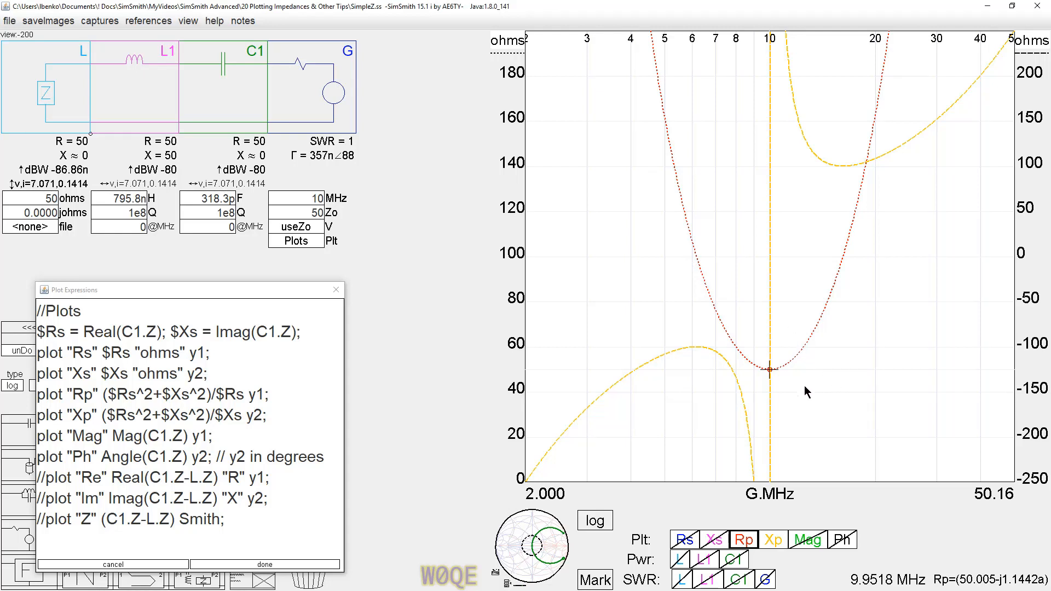
Replace the Rp and Xp curves with the impedance magnitude (Mag) and phase (Ph) curves
{"action": "left_click", "coordinate": [744, 541]}
{"action": "left_click", "coordinate": [770, 542]}
{"action": "left_click", "coordinate": [810, 542]}
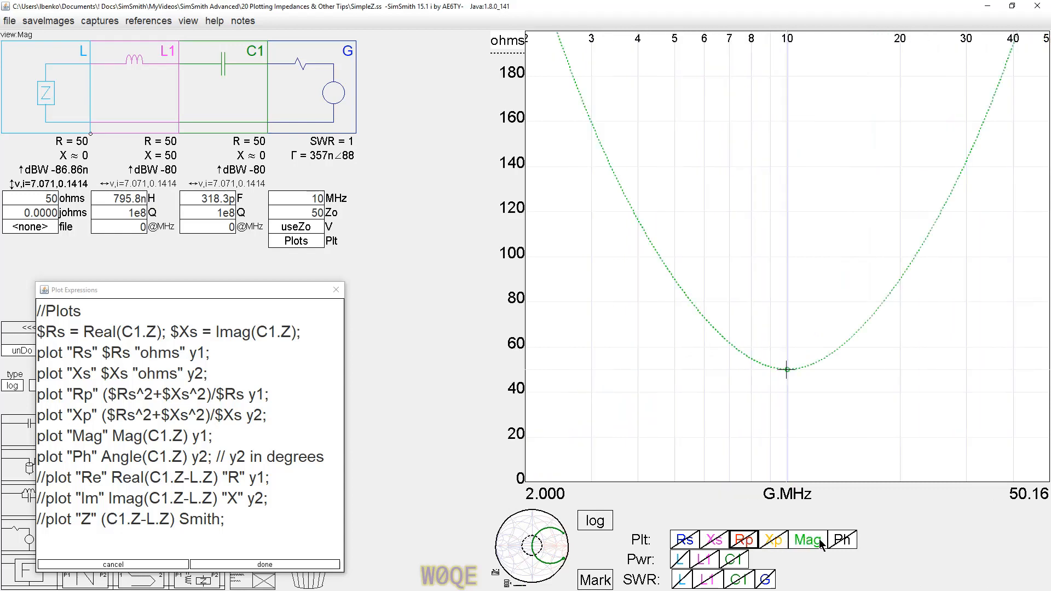
{"action": "left_click", "coordinate": [843, 543]}
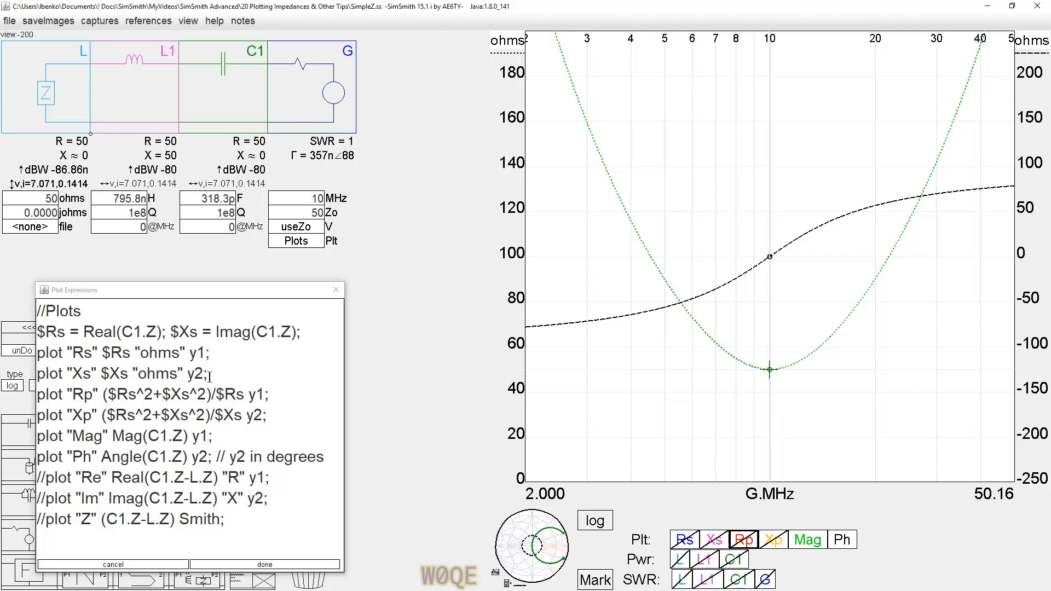
Try adding "-deg" to the axis label in the Xs plot expression, and remove the addition again
{"action": "left_click", "coordinate": [176, 376]}
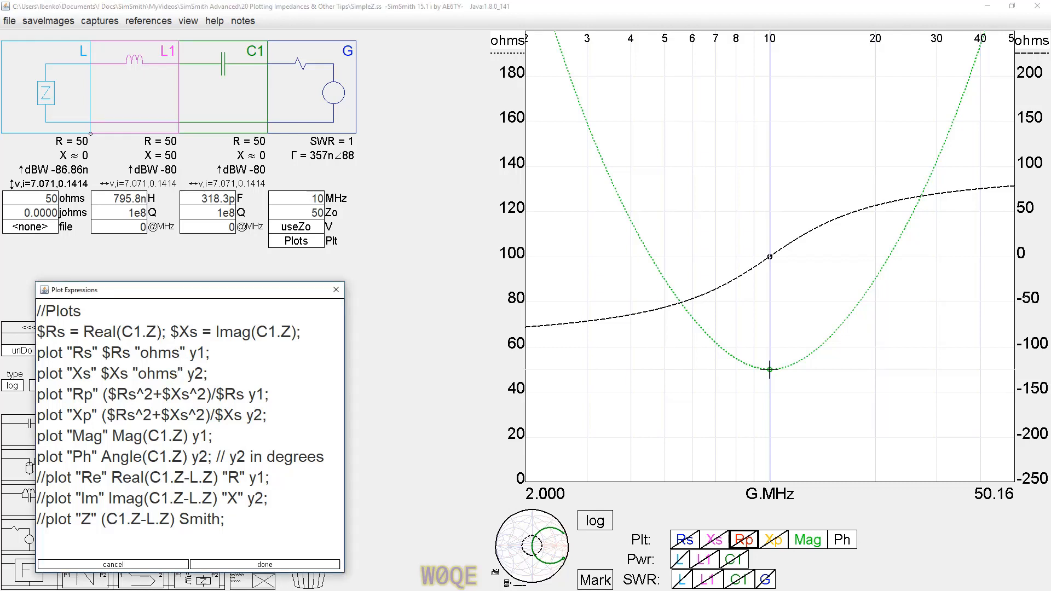
{"action": "type", "text": "-deg"}
{"action": "key", "text": "BackSpace"}
{"action": "key", "text": "BackSpace"}
{"action": "key", "text": "BackSpace"}
{"action": "key", "text": "BackSpace"}
Read the phase value at the end of the Ph curve
{"action": "left_click", "coordinate": [1015, 187]}
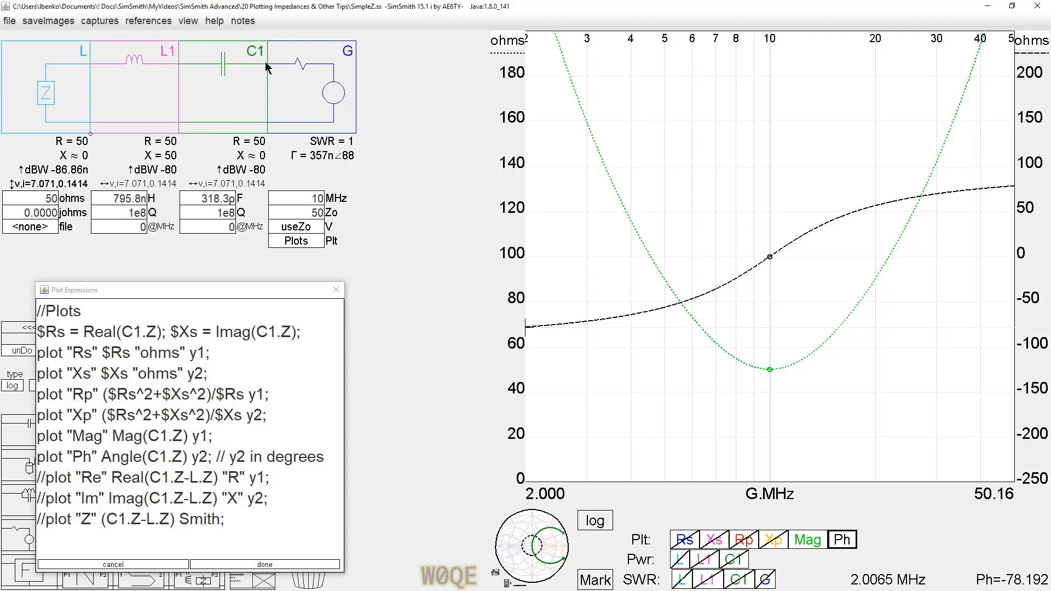
Uncomment the "Re", "Im" and "Z" plot expressions that use C1.Z-L.Z
{"action": "left_click", "coordinate": [48, 482]}
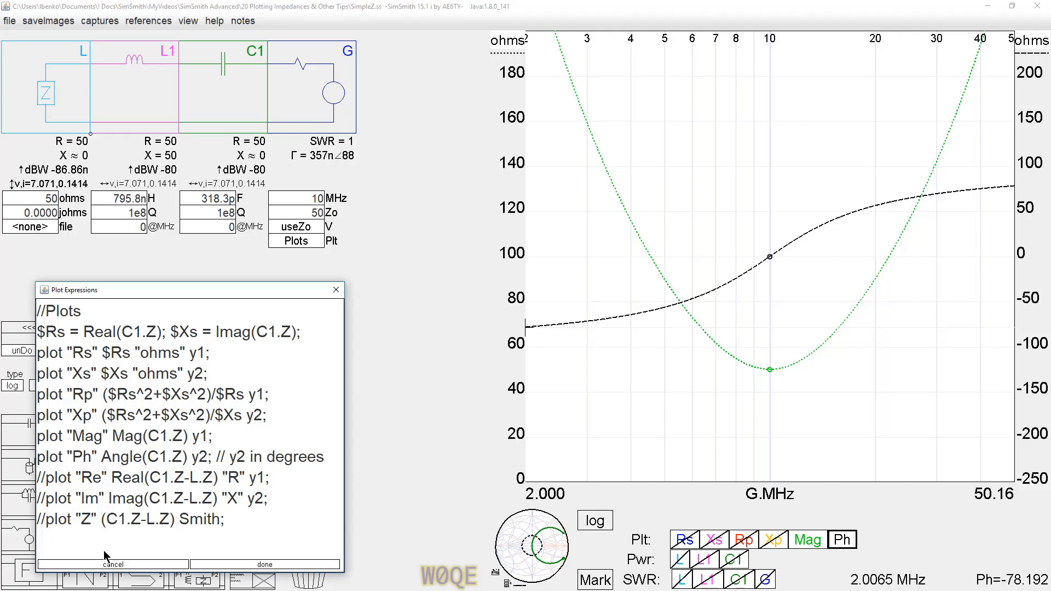
{"action": "key", "text": "BackSpace"}
{"action": "key", "text": "BackSpace"}
{"action": "left_click", "coordinate": [48, 504]}
{"action": "key", "text": "BackSpace"}
{"action": "key", "text": "BackSpace"}
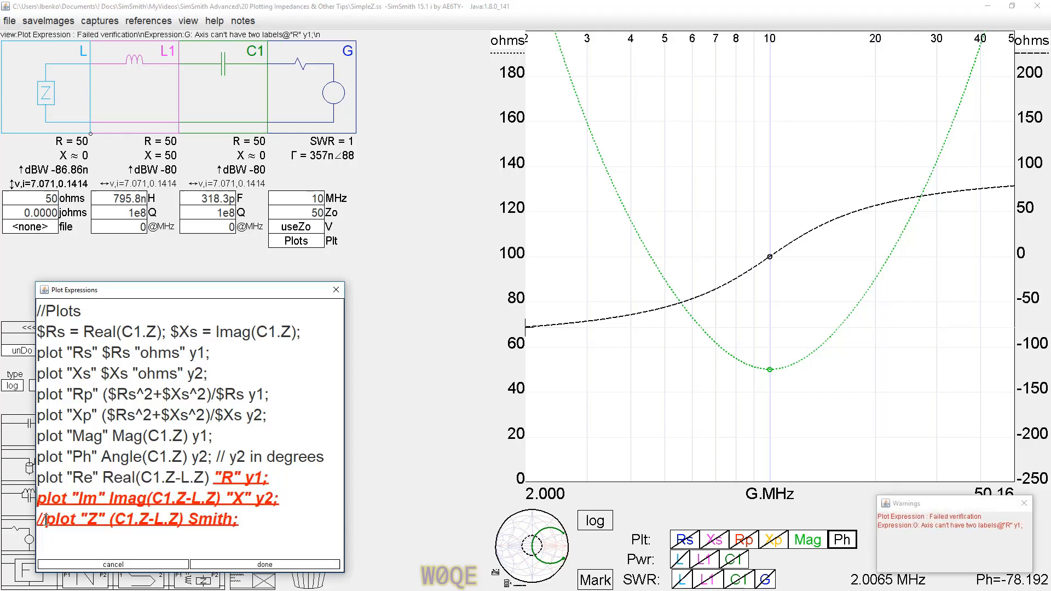
{"action": "left_click", "coordinate": [46, 520]}
{"action": "key", "text": "BackSpace"}
{"action": "key", "text": "BackSpace"}
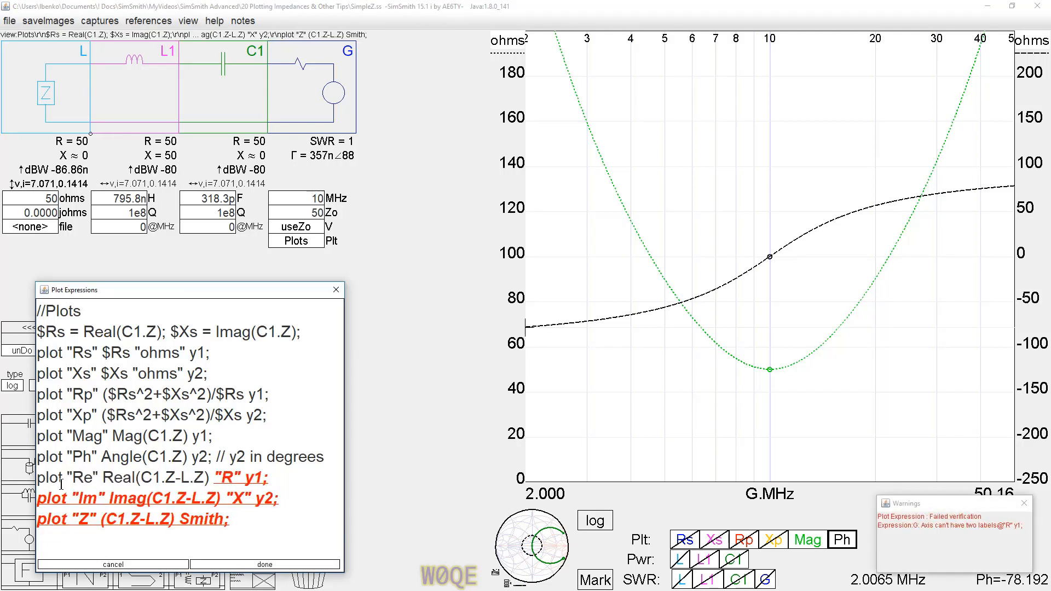
Comment out the "Rs" and "Xs" plot expressions with // so their "ohms" axis labels are disabled
{"action": "left_click", "coordinate": [232, 542]}
{"action": "left_click", "coordinate": [37, 353]}
{"action": "type", "text": "//"}
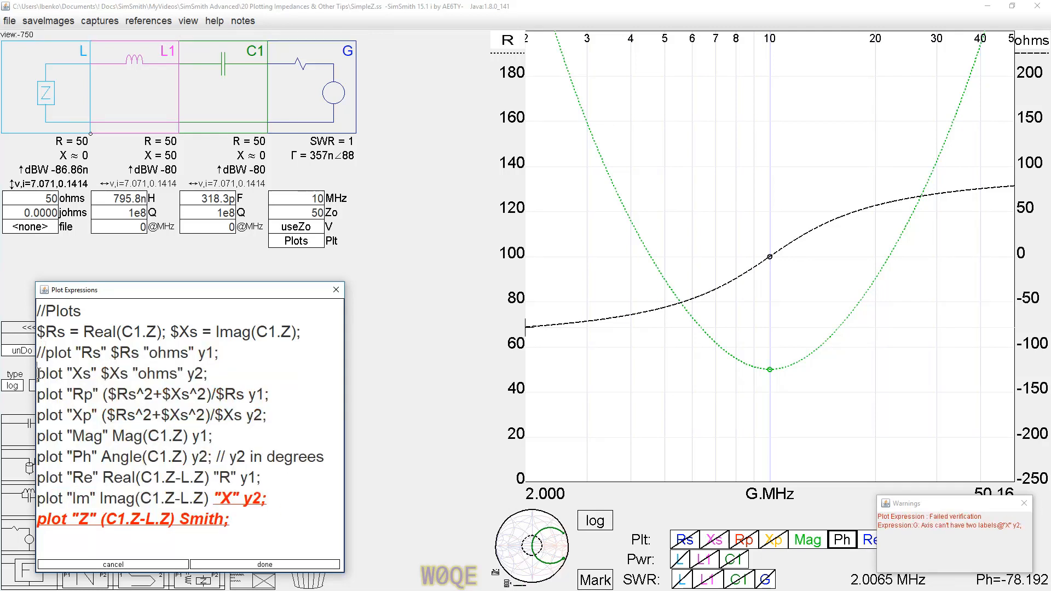
{"action": "left_click", "coordinate": [37, 374]}
{"action": "type", "text": "//"}
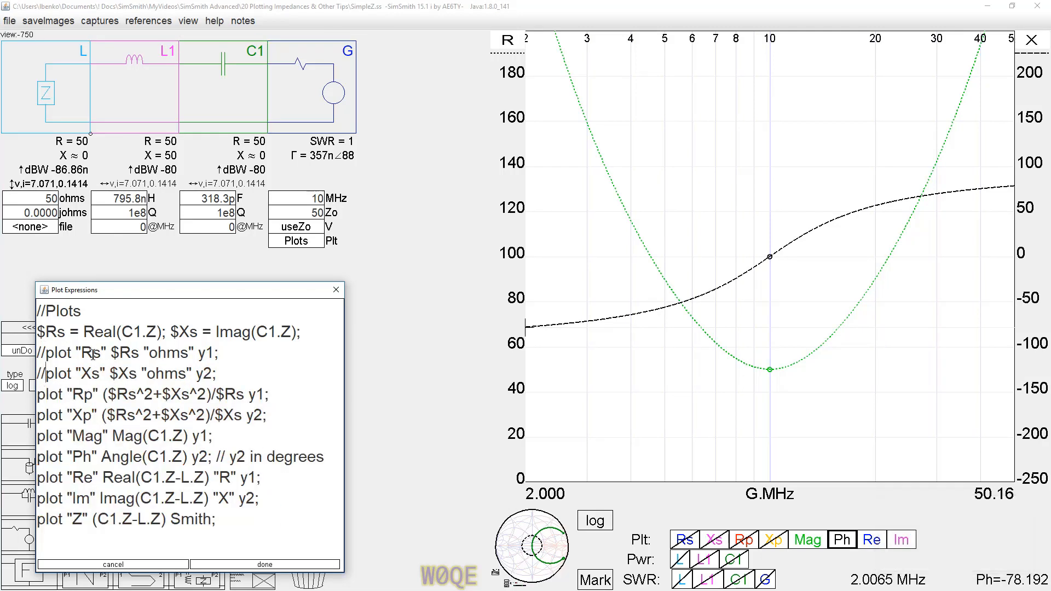
Try re-enabling the "Rs" plot expression, and comment it out again
{"action": "left_click", "coordinate": [46, 353]}
{"action": "key", "text": "BackSpace"}
{"action": "key", "text": "BackSpace"}
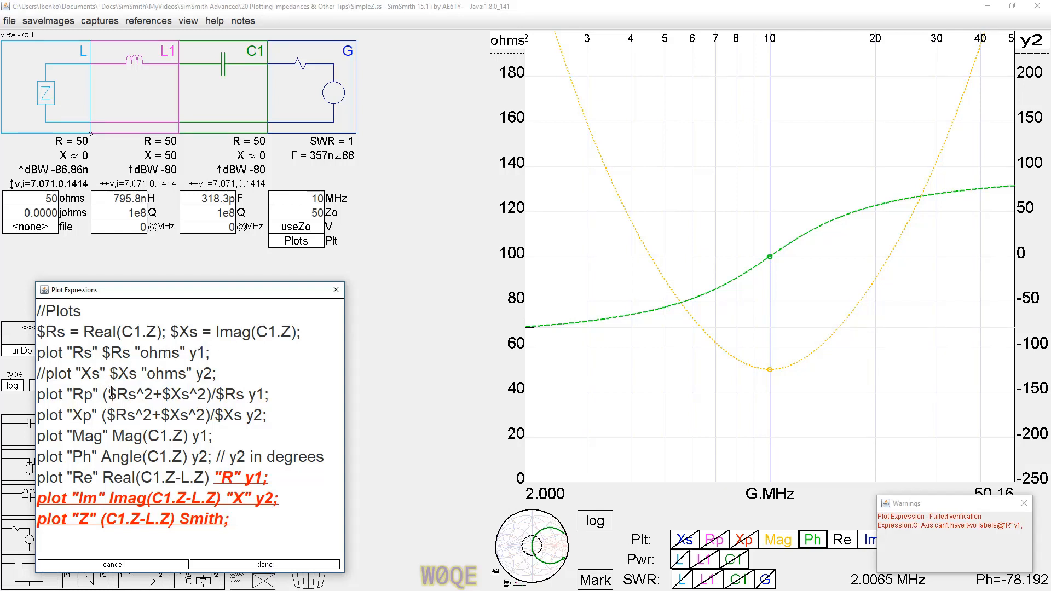
{"action": "type", "text": "//"}
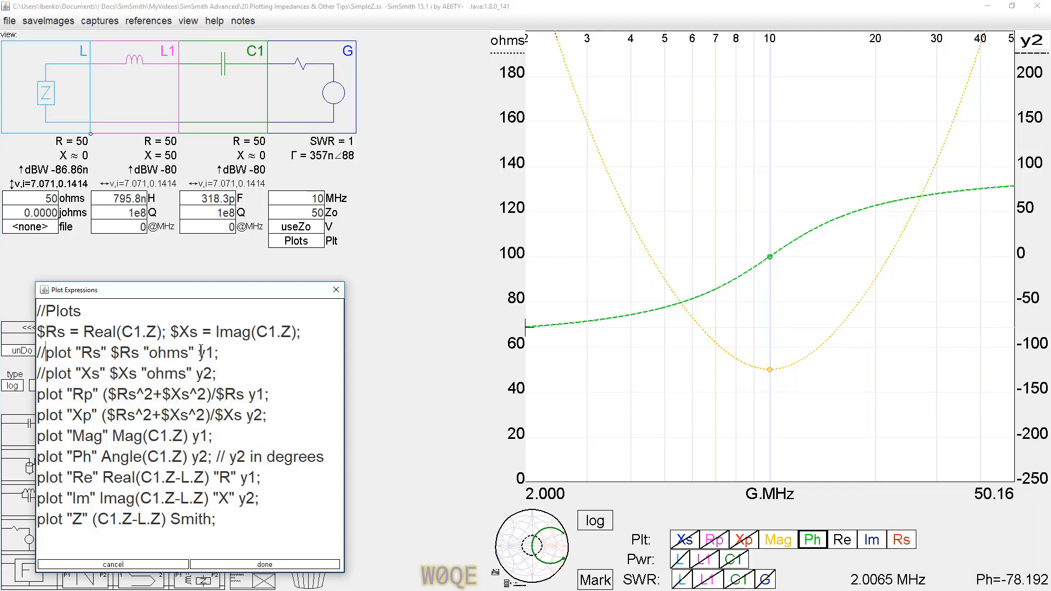
Apply the edited plot expressions and hide the Mag and Ph curves, keeping Re and Im plotted
{"action": "left_click", "coordinate": [309, 565]}
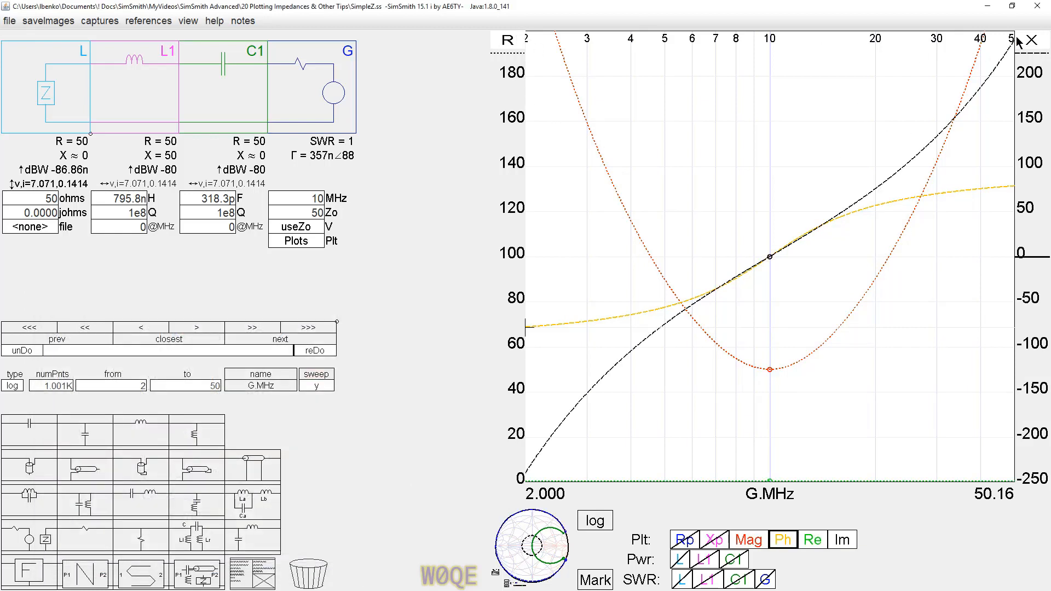
{"action": "left_click", "coordinate": [744, 543]}
{"action": "left_click", "coordinate": [788, 544]}
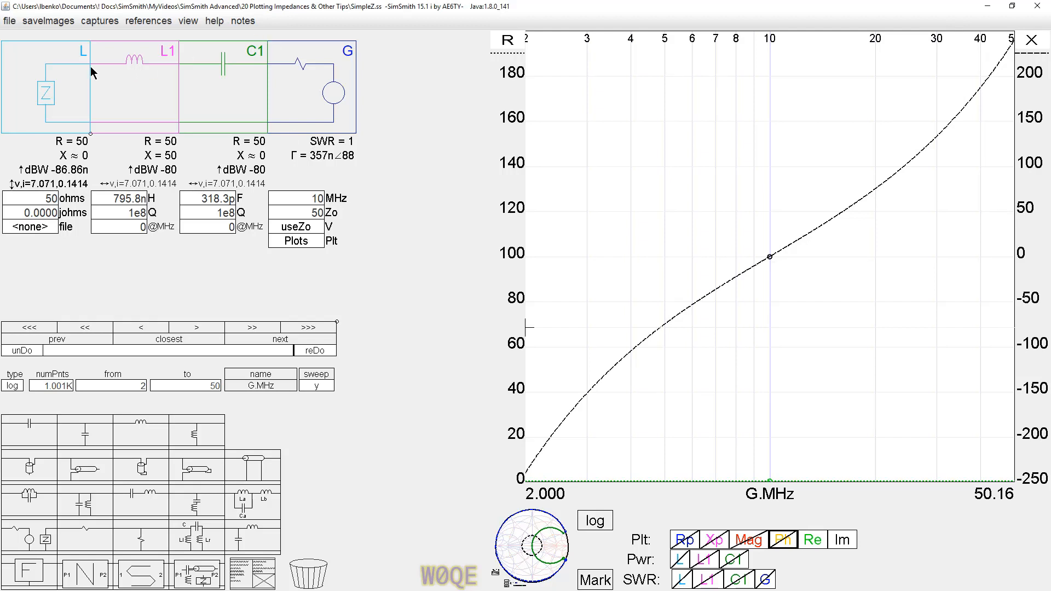
Review the plot expressions and read the Z trace's low-frequency end on the Smith chart, returning to the rectangular plot
{"action": "left_click", "coordinate": [296, 242]}
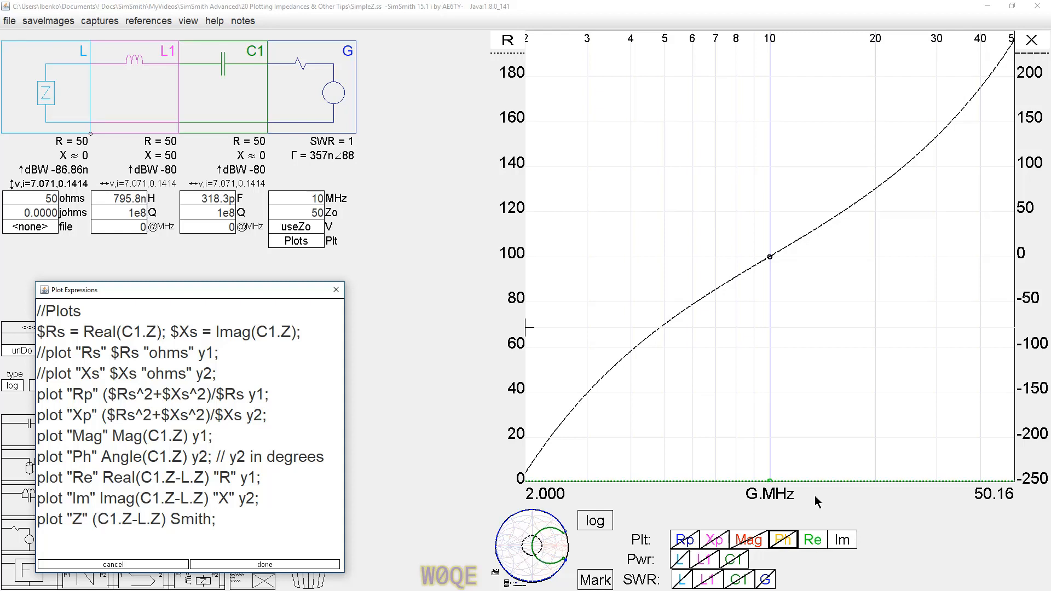
{"action": "left_click", "coordinate": [517, 543]}
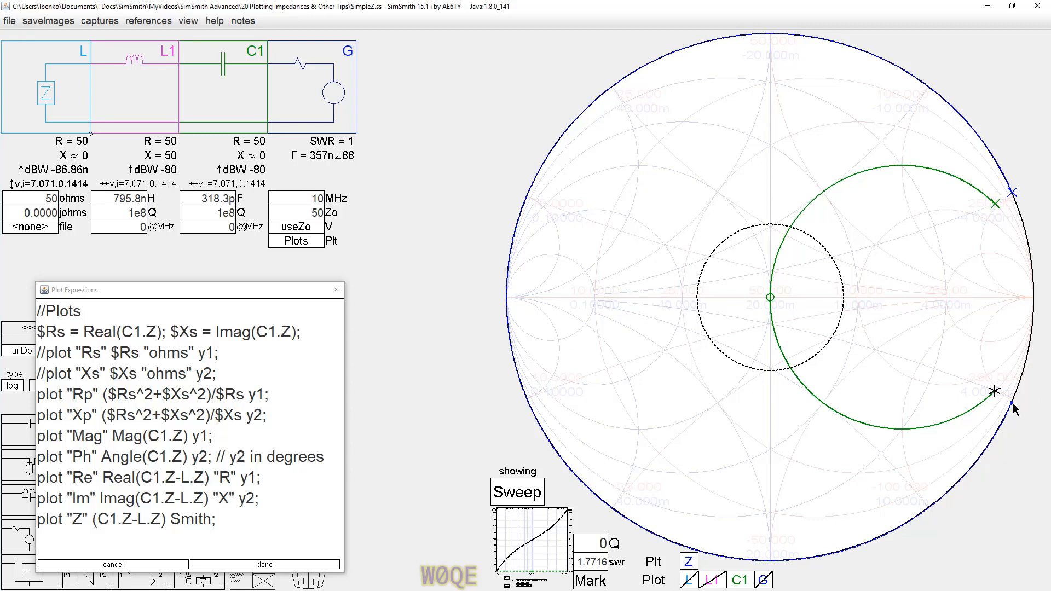
{"action": "mouse_move", "coordinate": [1013, 404]}
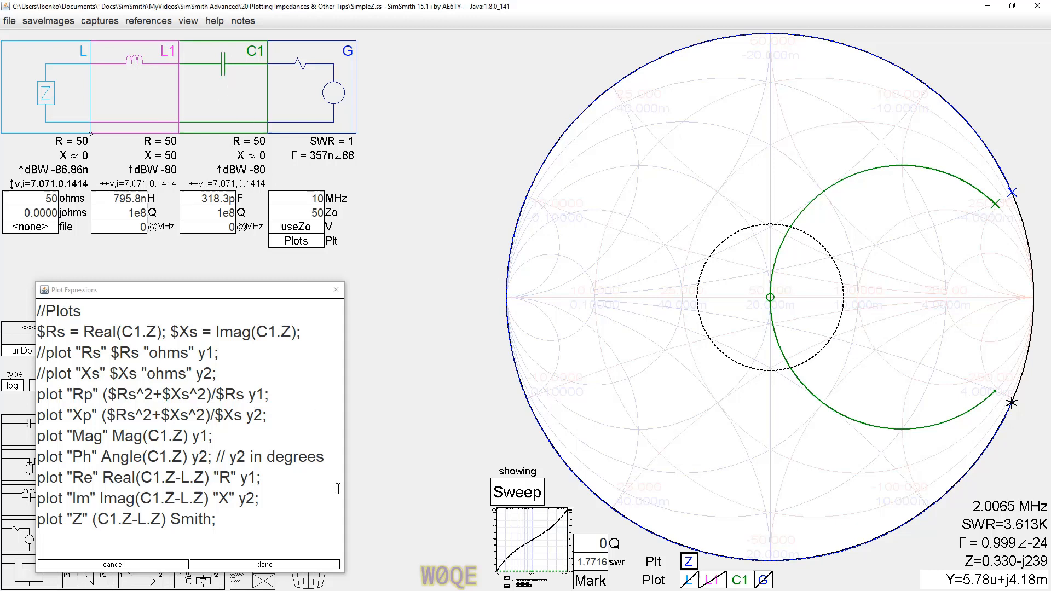
{"action": "left_click", "coordinate": [533, 563]}
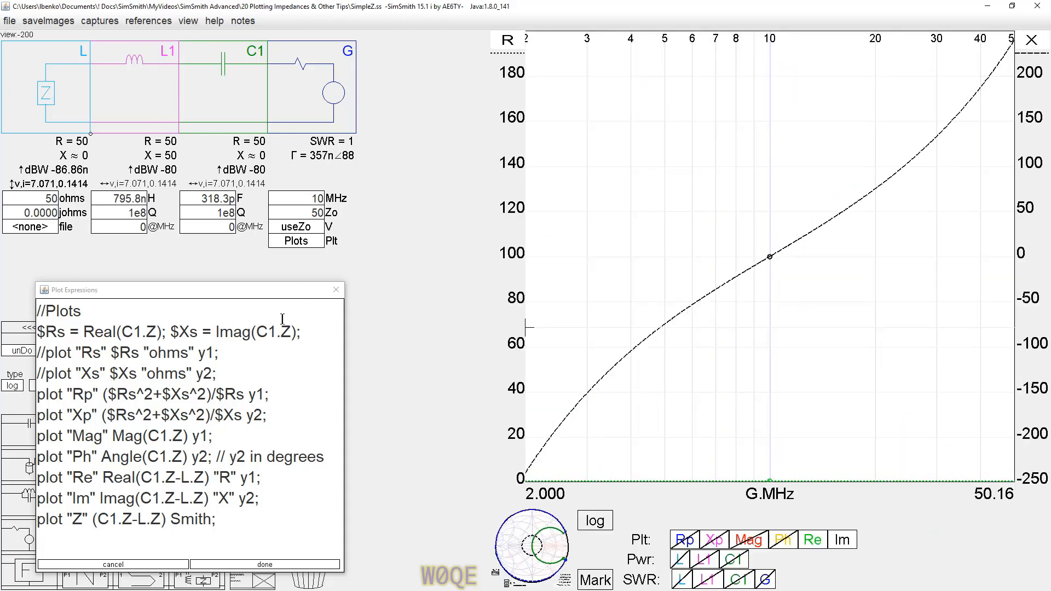
{"action": "left_click", "coordinate": [336, 290]}
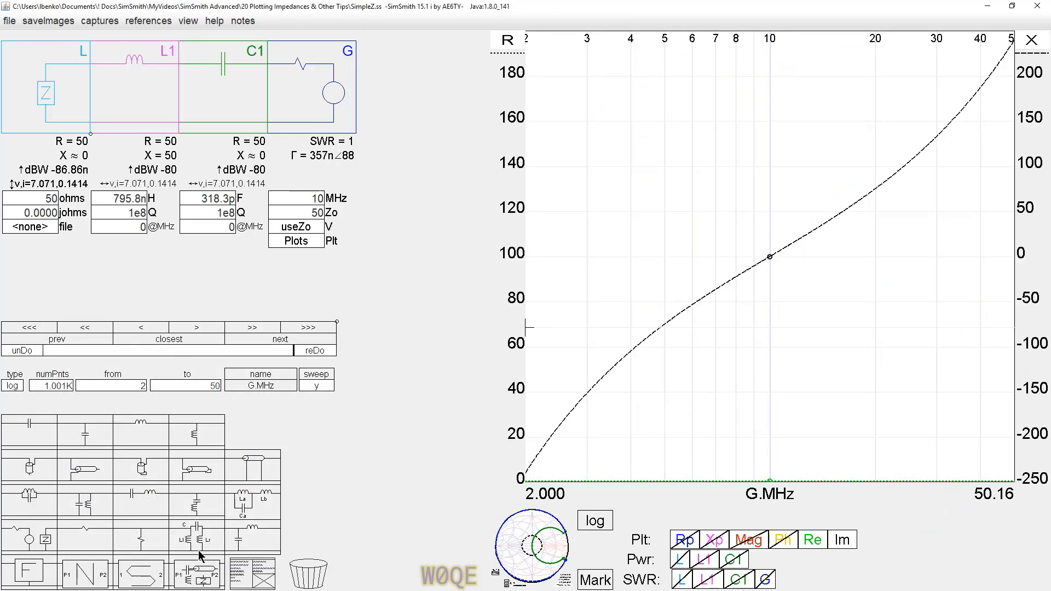
Place the P1/P2 circuit block before generator G, and load 100ft_#10_dipole_free_space-LastZ.txt as the file for load L
{"action": "left_click_drag", "start_coordinate": [193, 583], "coordinate": [318, 104]}
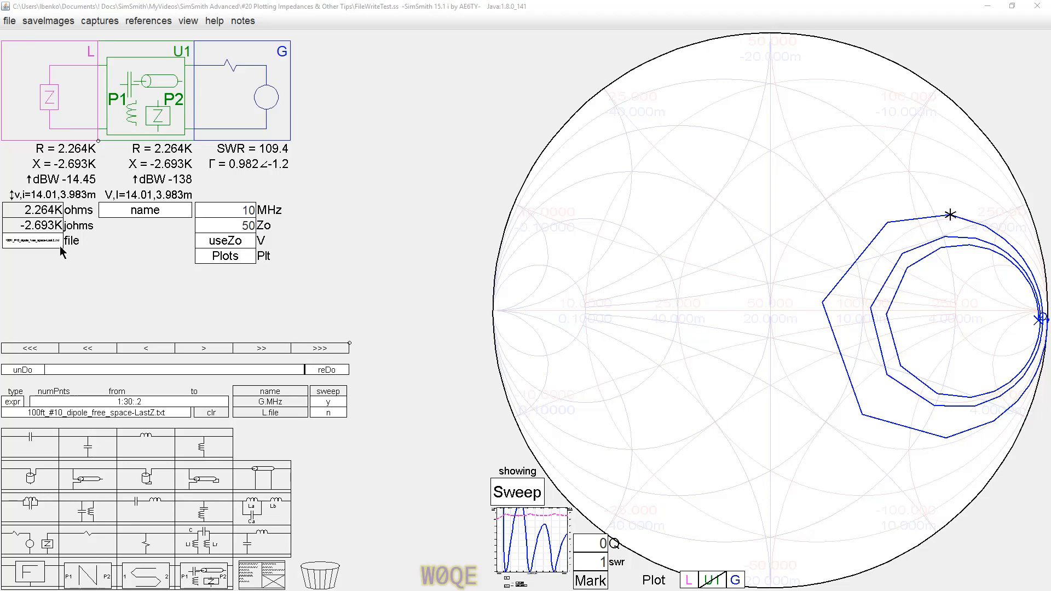
{"action": "left_click", "coordinate": [33, 241]}
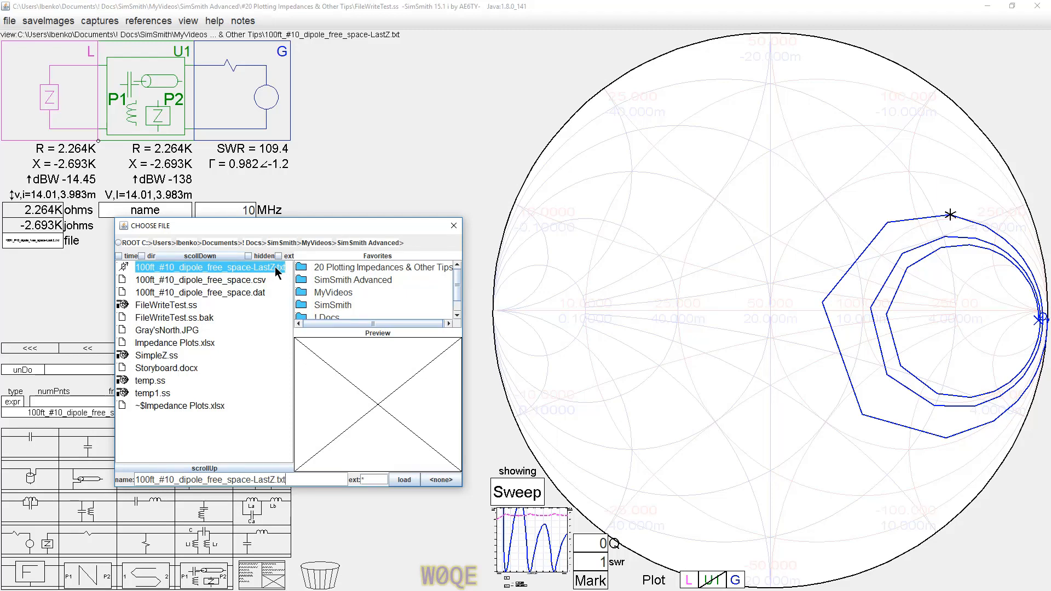
{"action": "left_click", "coordinate": [405, 480]}
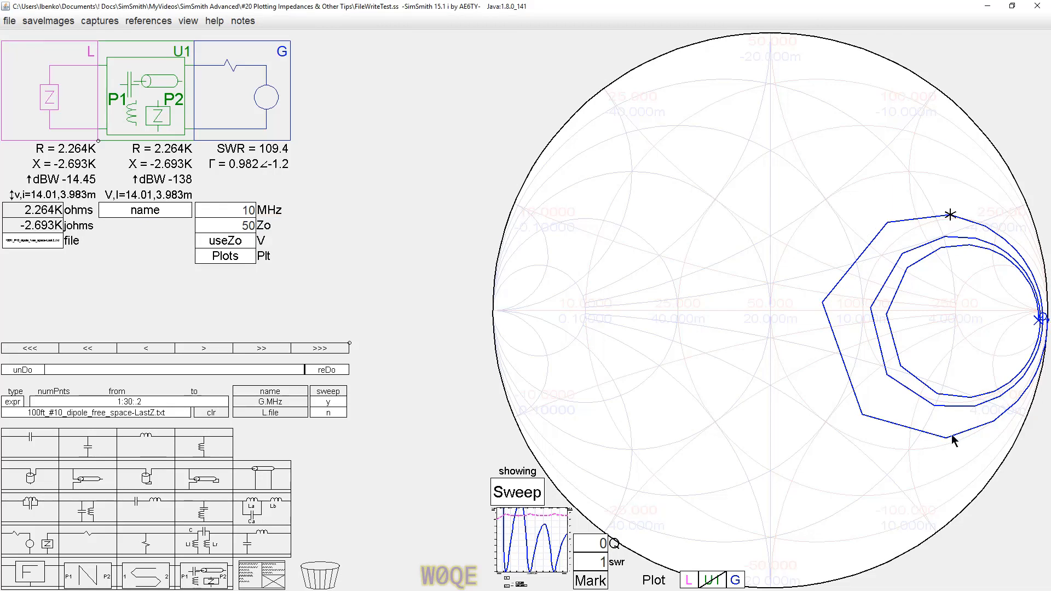
Read the impedance at three consecutive corner points of the outer dipole trace on the Smith chart
{"action": "left_click", "coordinate": [863, 416]}
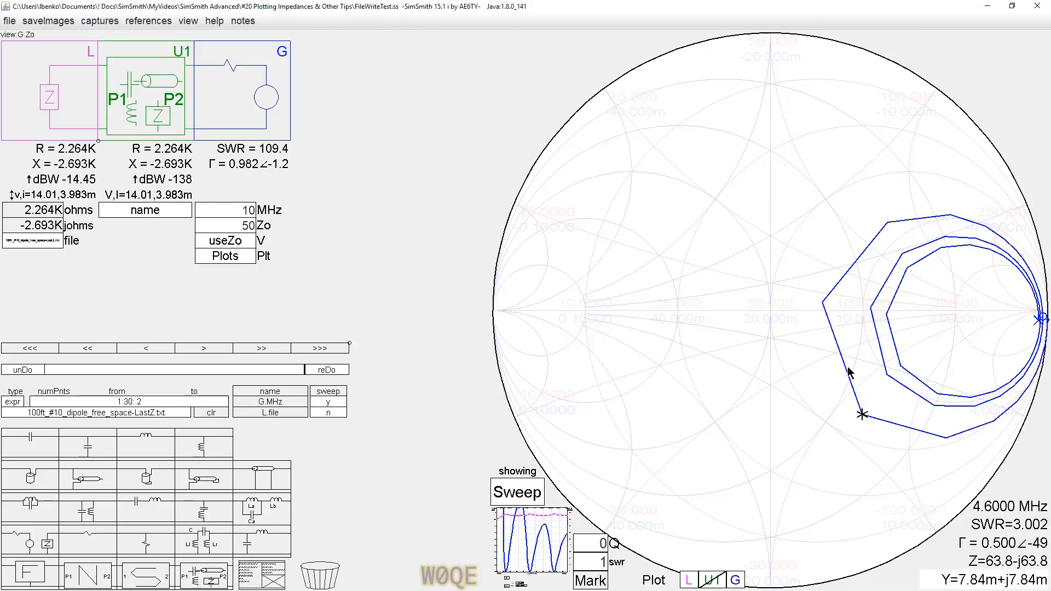
{"action": "left_click", "coordinate": [824, 305]}
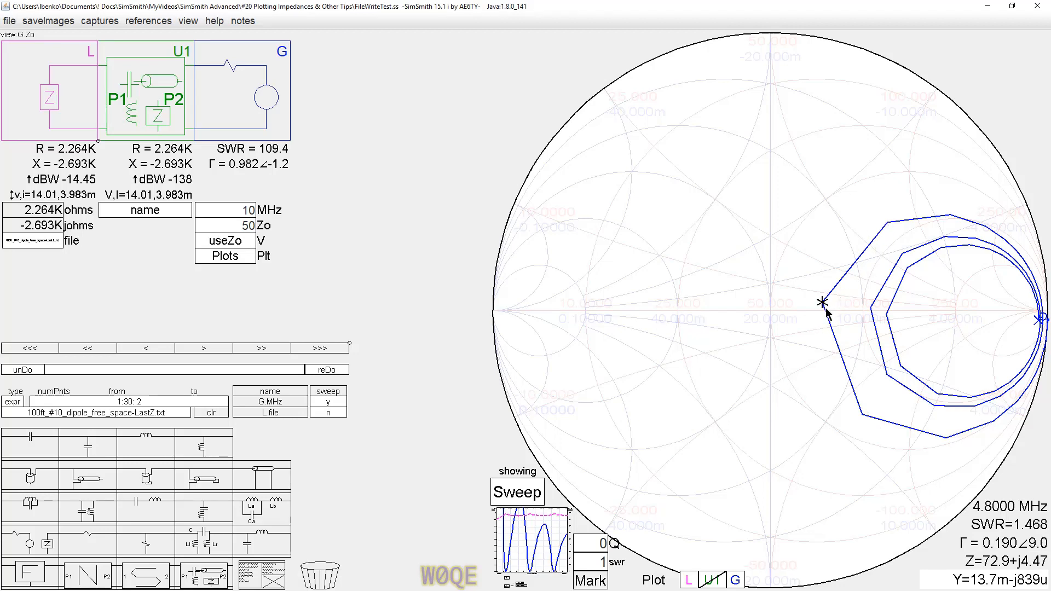
{"action": "left_click", "coordinate": [888, 225]}
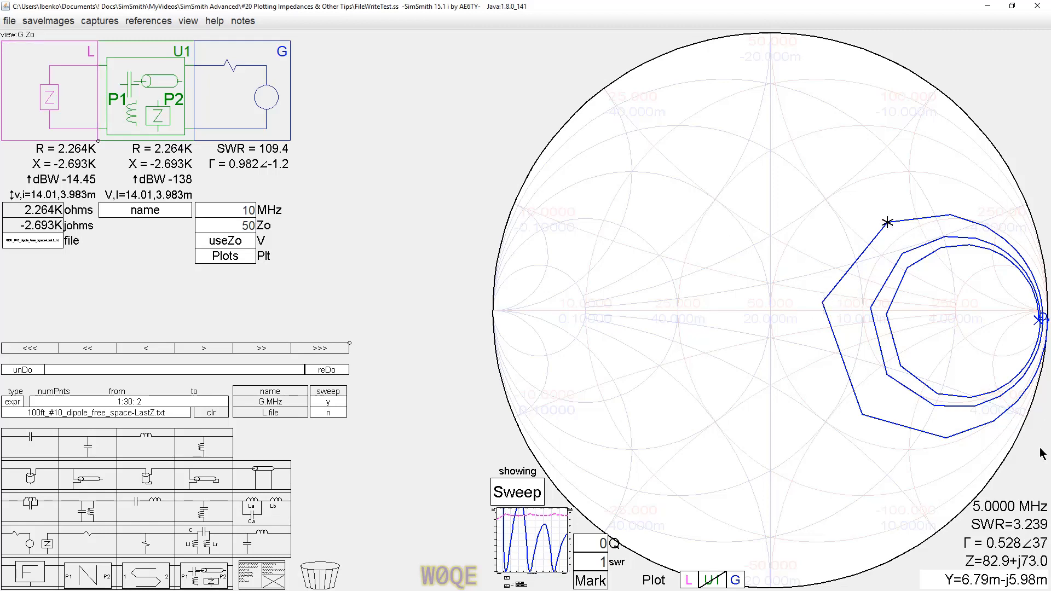
Set the G.MHz sweep expression to 1:30:.02 for finer frequency steps
{"action": "left_click", "coordinate": [169, 401]}
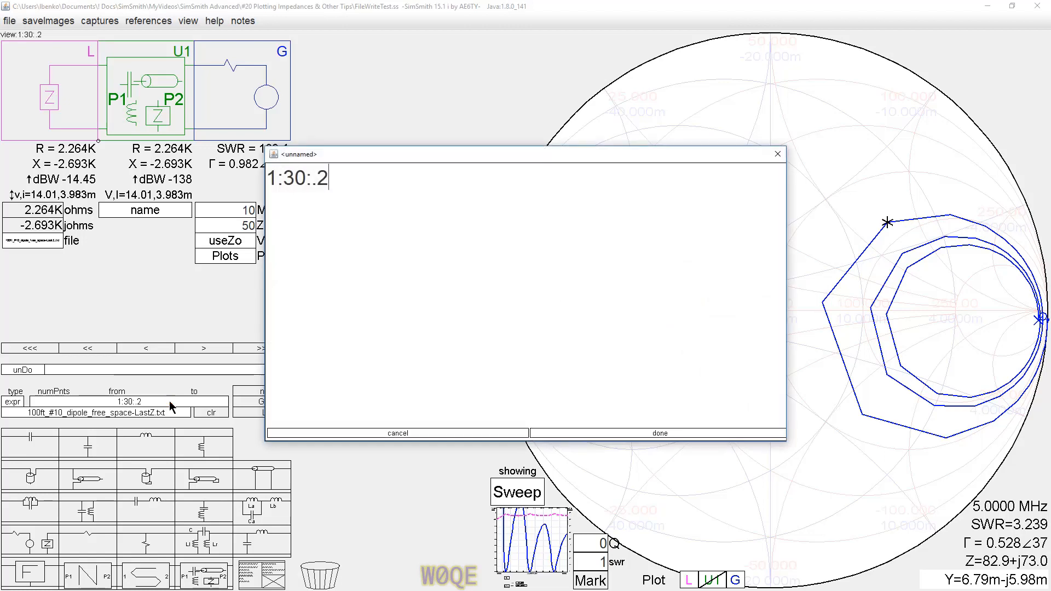
{"action": "left_click", "coordinate": [317, 181]}
{"action": "type", "text": "0"}
{"action": "left_click", "coordinate": [637, 432]}
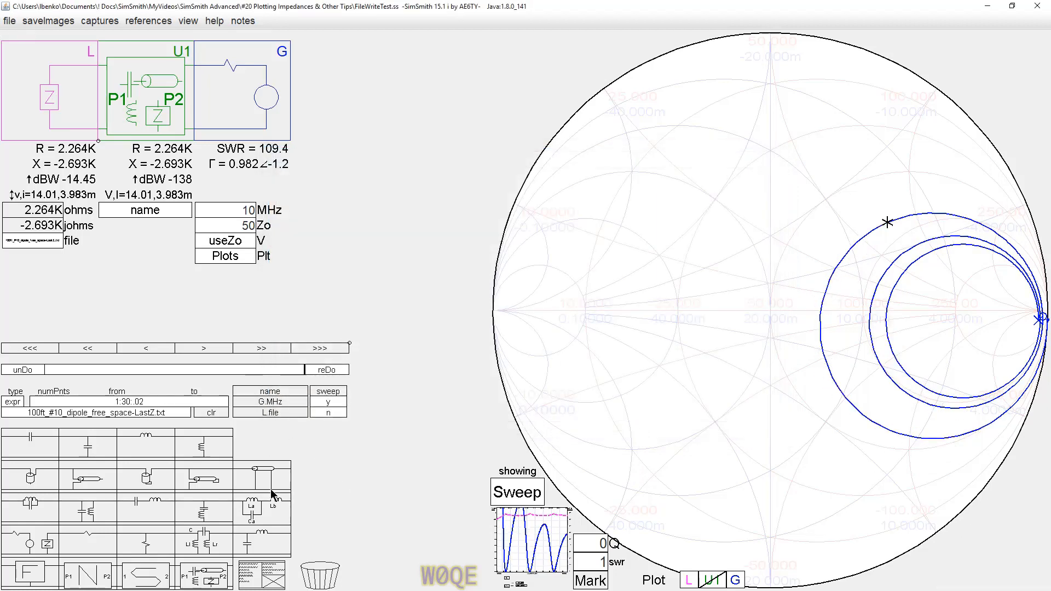
Set the G.MHz sweep expression back to 1:30:.2
{"action": "left_click", "coordinate": [129, 402]}
{"action": "left_click", "coordinate": [329, 179]}
{"action": "key", "text": "BackSpace"}
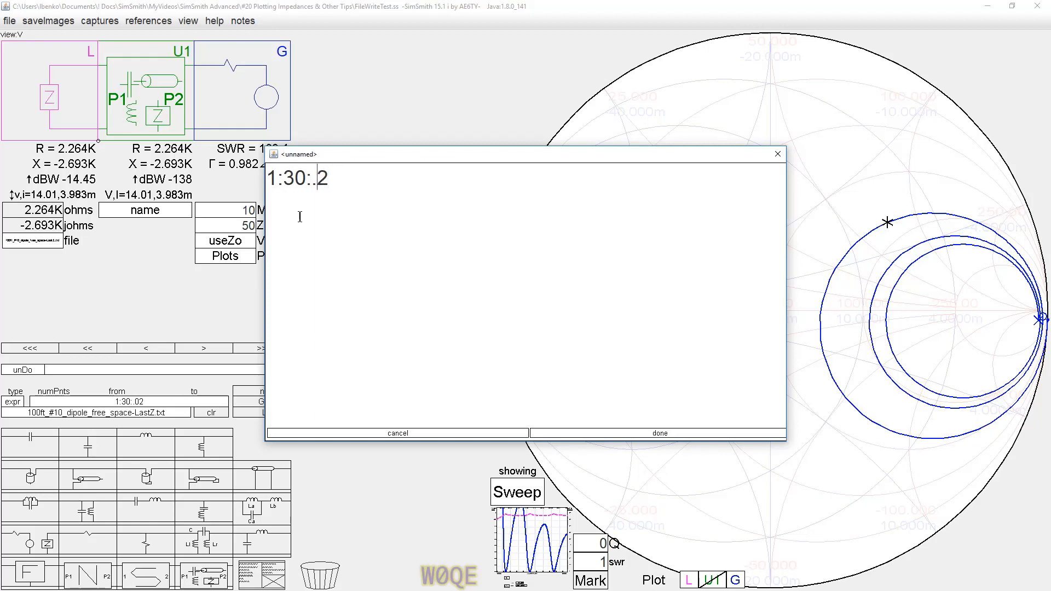
{"action": "left_click", "coordinate": [627, 434]}
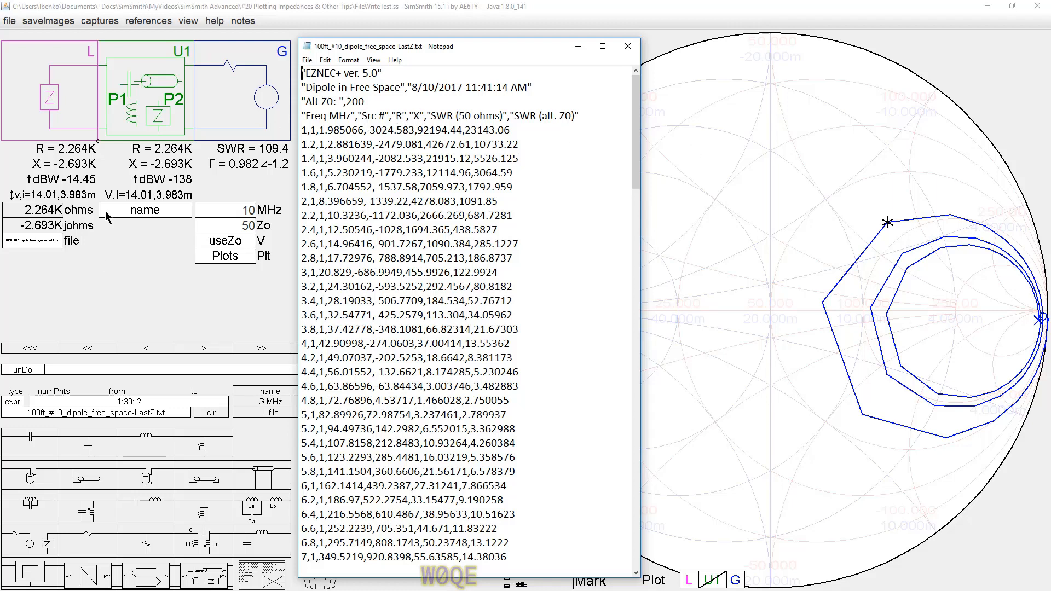
Close the dipole impedance text file and review the legend and write statements in the plot expressions
{"action": "left_click", "coordinate": [628, 46]}
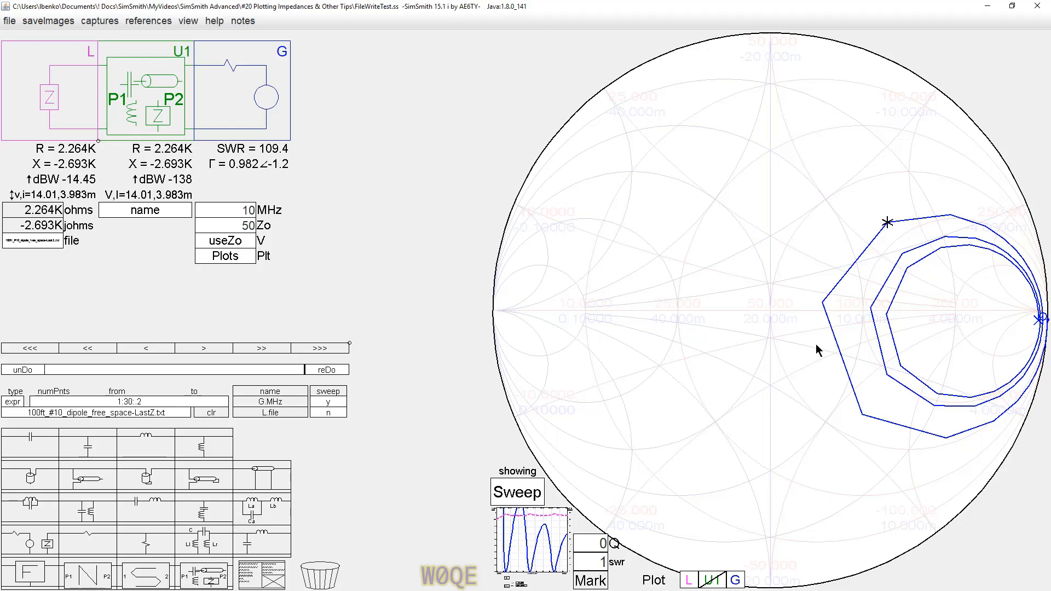
{"action": "left_click", "coordinate": [234, 256]}
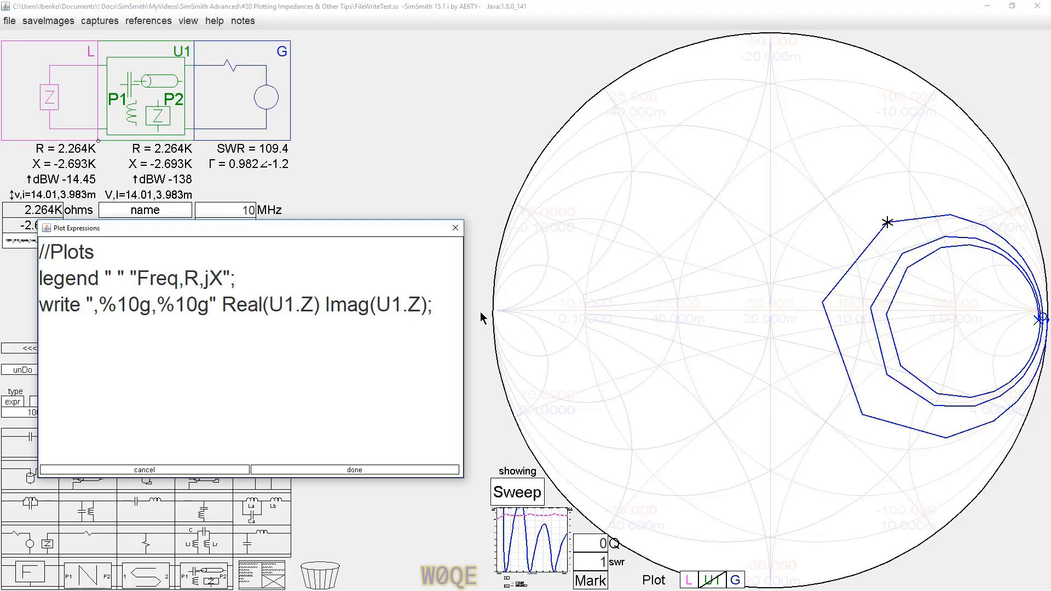
{"action": "left_click", "coordinate": [379, 468]}
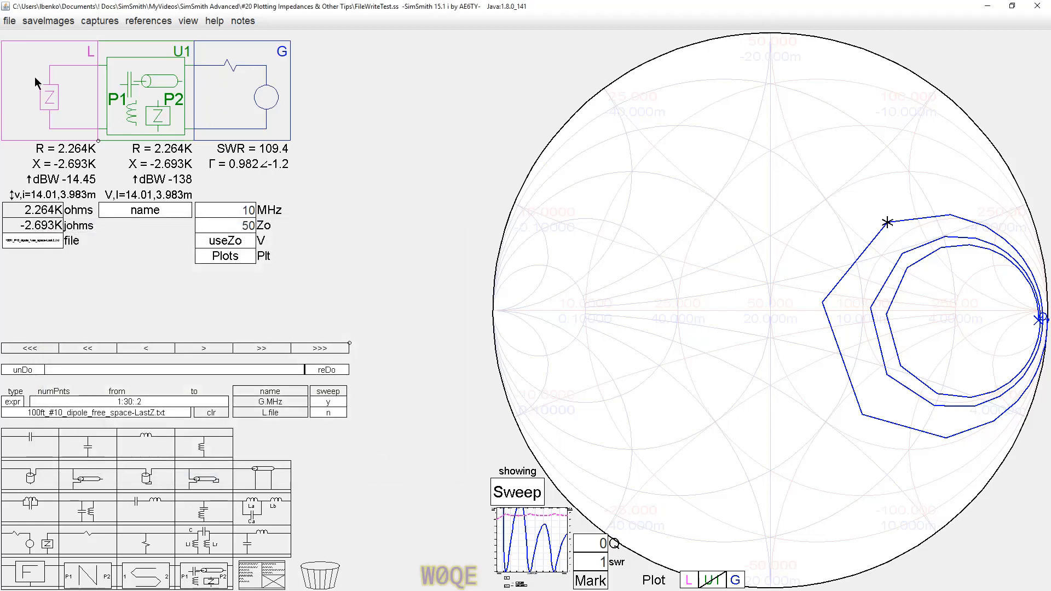
Write the plot results to 100ft_#10_dipole_free_space.dat in the 20 Plotting Impedances & Other Tips folder, overwriting the existing file
{"action": "left_click", "coordinate": [10, 21]}
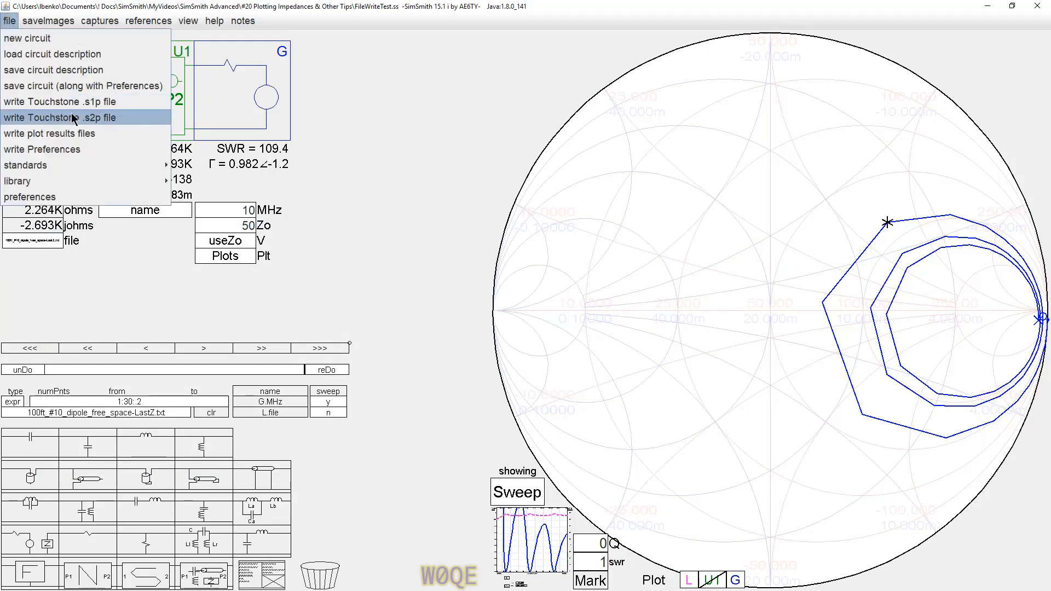
{"action": "left_click", "coordinate": [13, 136]}
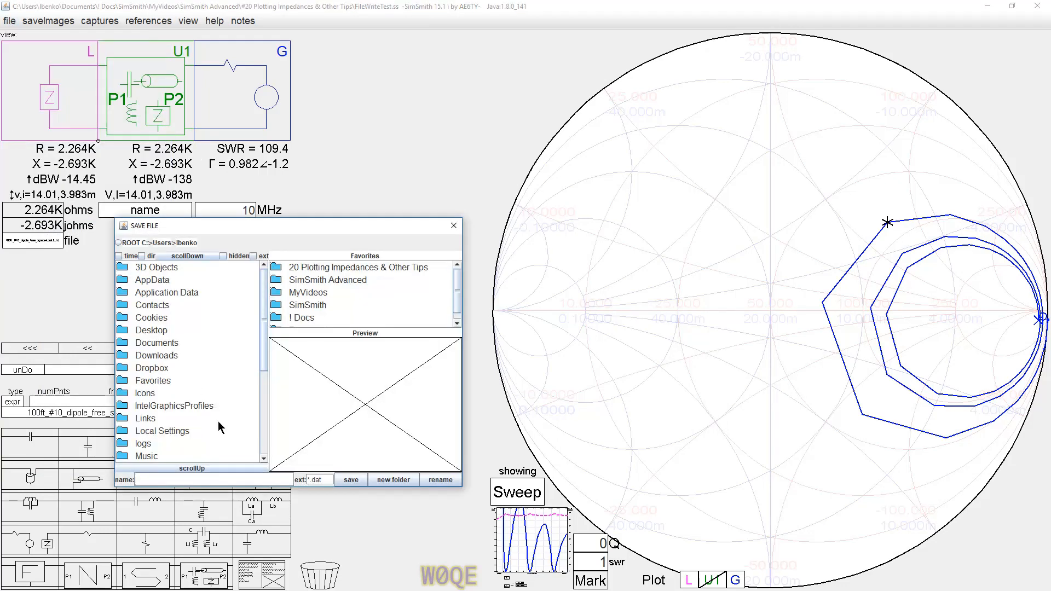
{"action": "left_click", "coordinate": [332, 267]}
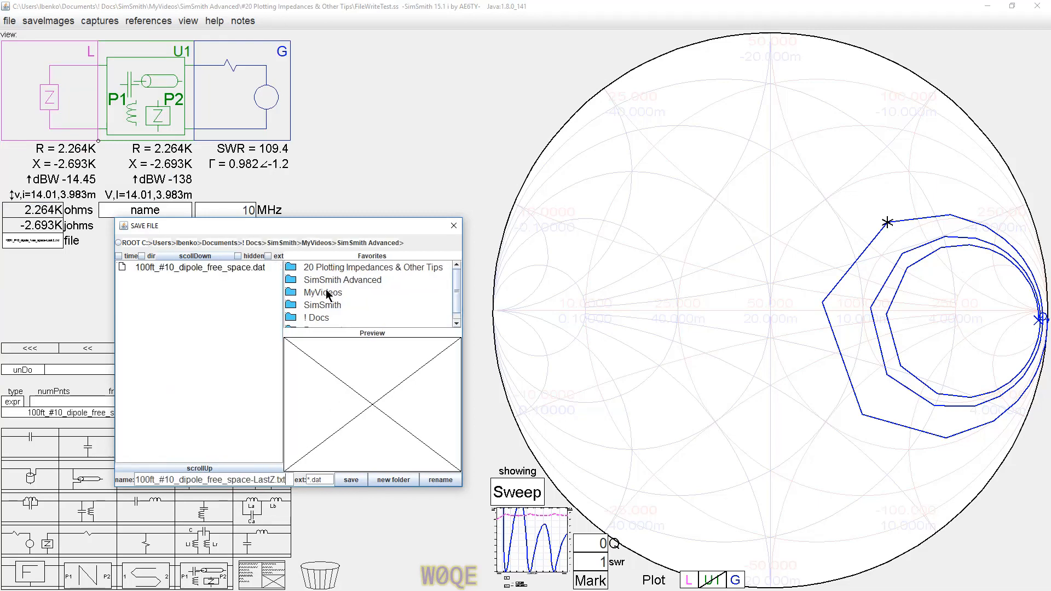
{"action": "left_click", "coordinate": [185, 269]}
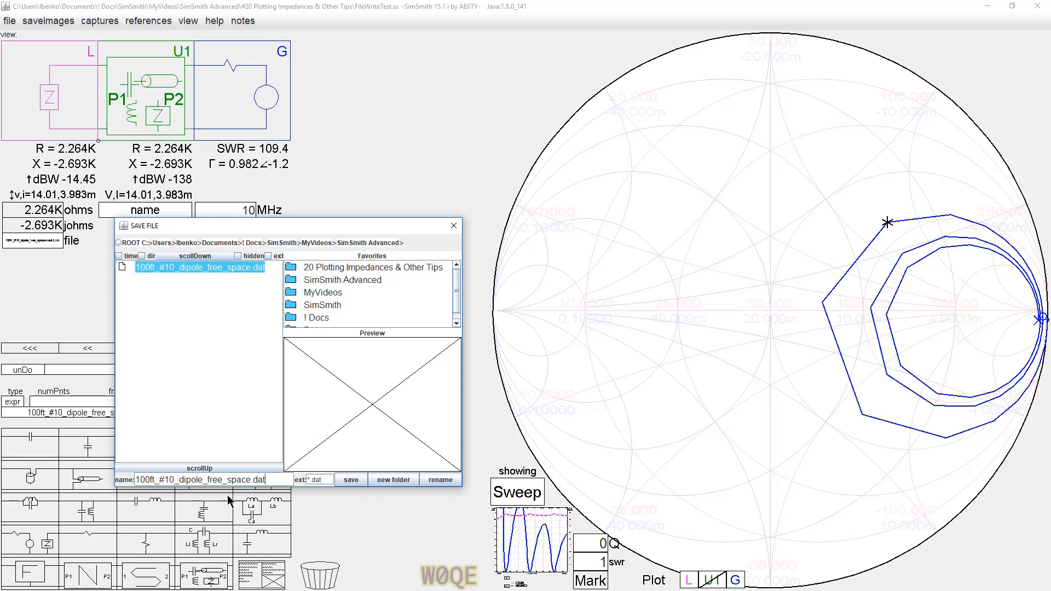
{"action": "left_click", "coordinate": [350, 480]}
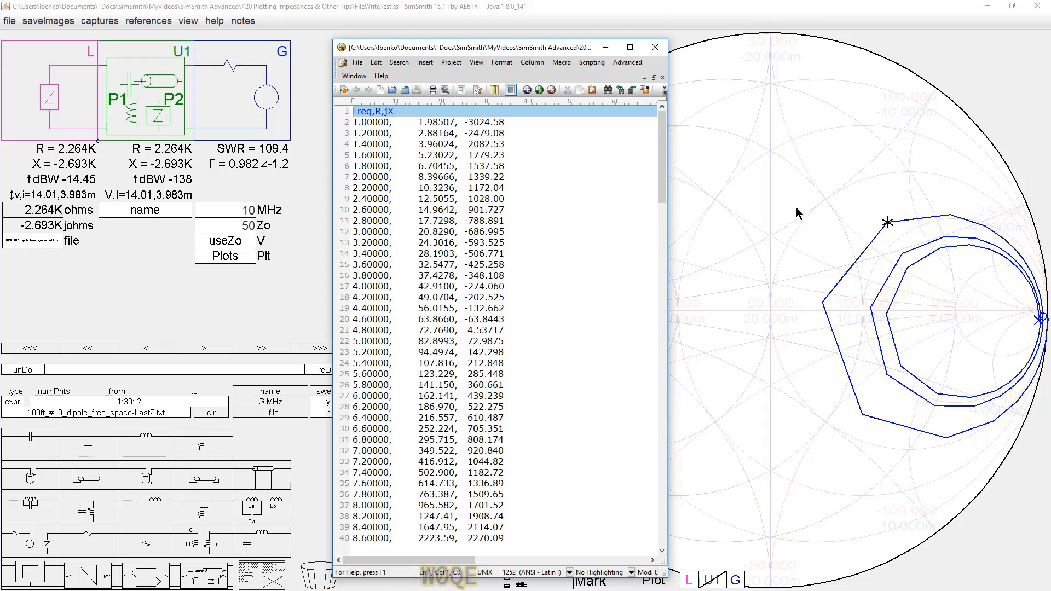
Examine the written Freq,R,jX results file, close it, and switch to Impedance Plots.xlsx in Excel to view the charted data
{"action": "left_click_drag", "start_coordinate": [661, 159], "coordinate": [698, 87]}
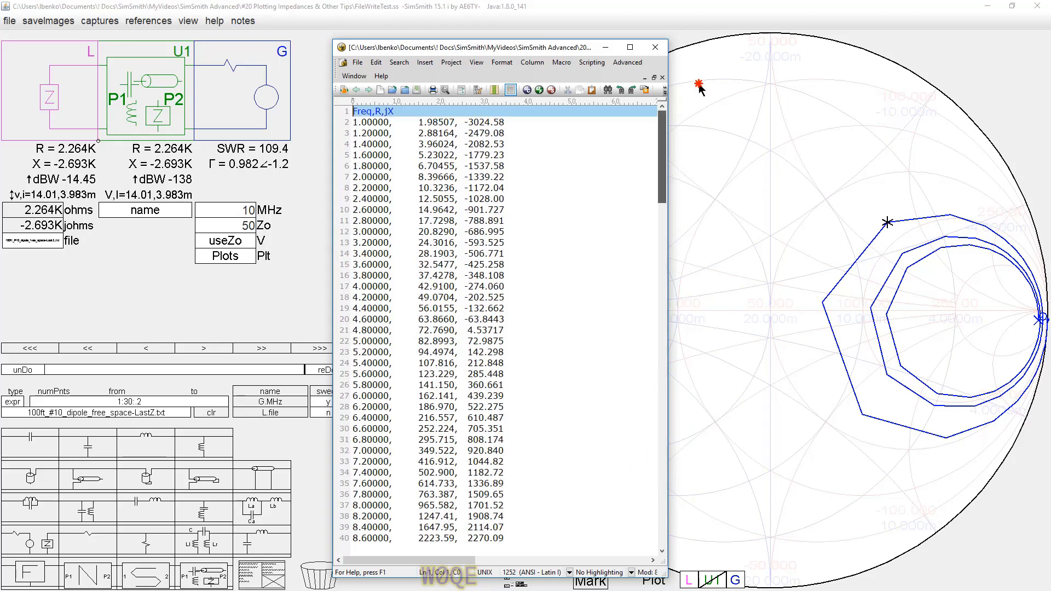
{"action": "left_click", "coordinate": [656, 49]}
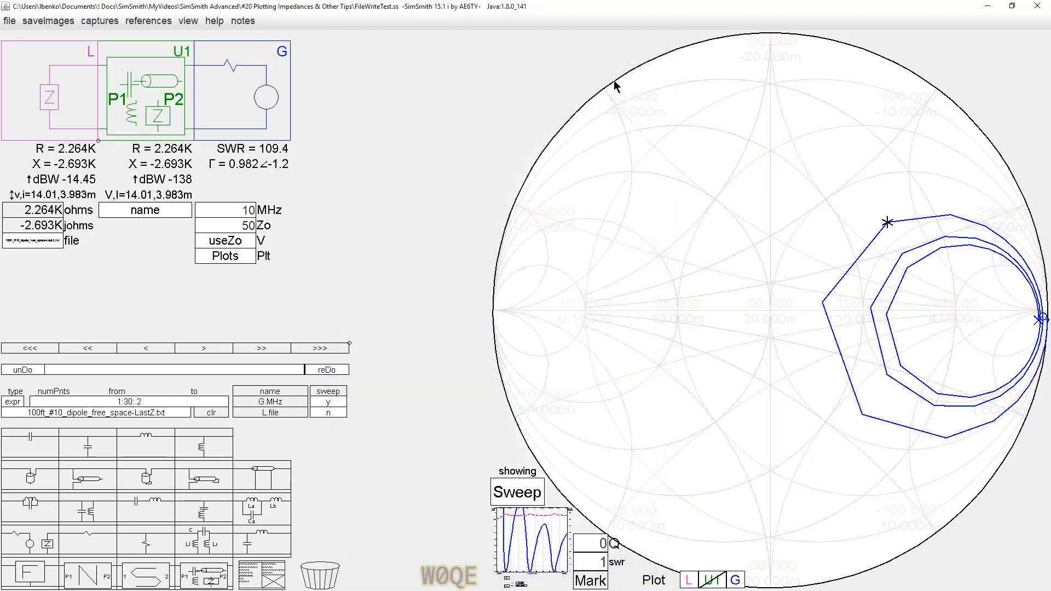
{"action": "left_click_drag", "start_coordinate": [1050, 197], "coordinate": [400, 45]}
{"action": "double_click", "coordinate": [400, 45]}
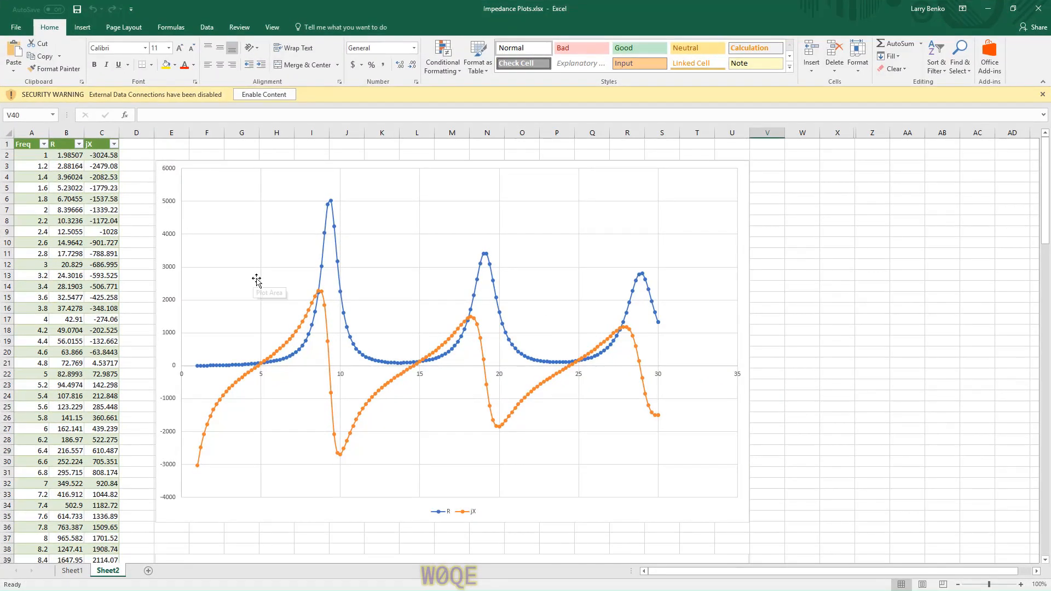
Dismiss the external data connections security warning and review the imported Freq, R and jX table through its last row
{"action": "left_click", "coordinate": [1043, 95]}
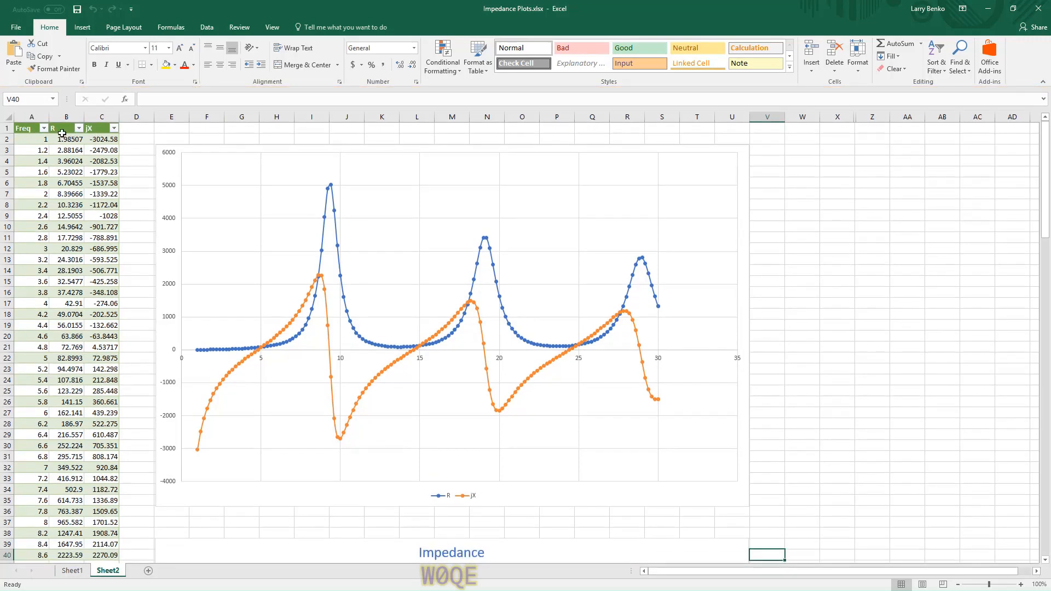
{"action": "scroll", "coordinate": [46, 424], "scroll_direction": "down", "scroll_amount": 16}
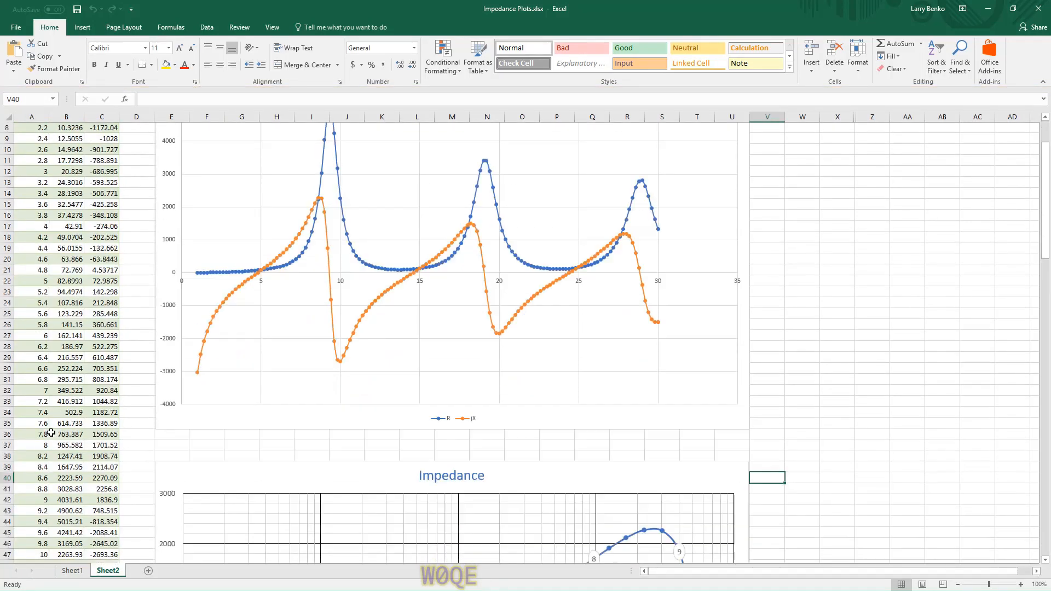
{"action": "scroll", "coordinate": [46, 435], "scroll_direction": "down", "scroll_amount": 20}
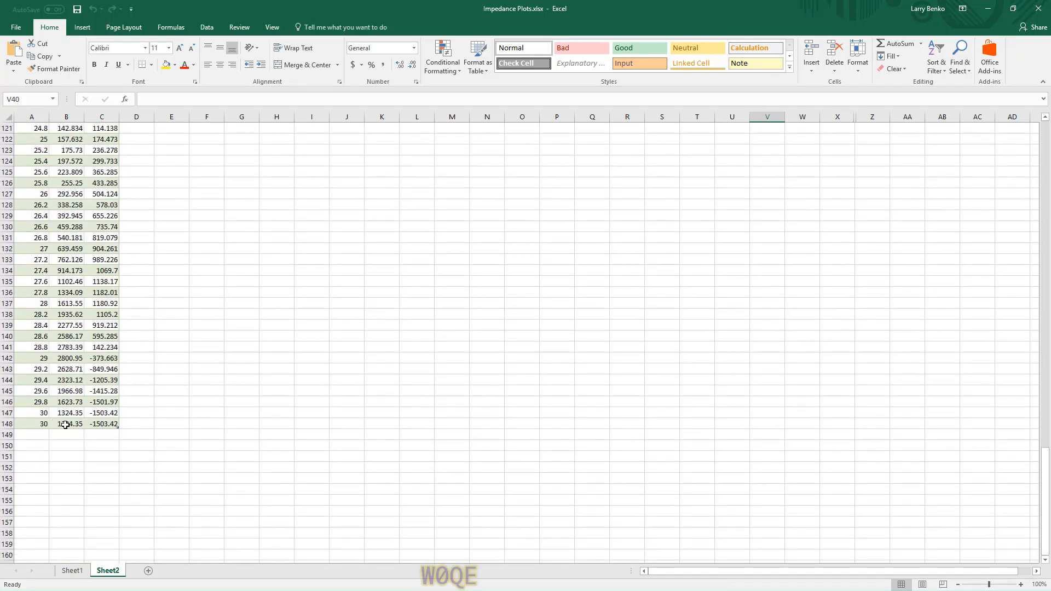
{"action": "scroll", "coordinate": [100, 429], "scroll_direction": "up", "scroll_amount": 20}
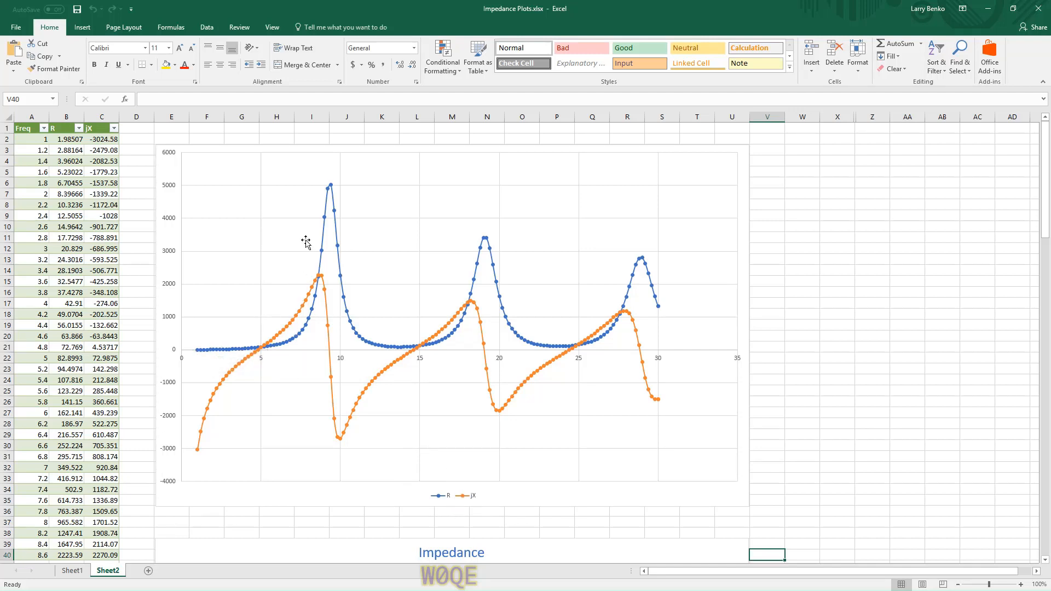
Inspect the first R peak and the first jX zero crossing on the frequency chart, and clear the chart selection
{"action": "mouse_move", "coordinate": [330, 189]}
{"action": "mouse_move", "coordinate": [258, 351]}
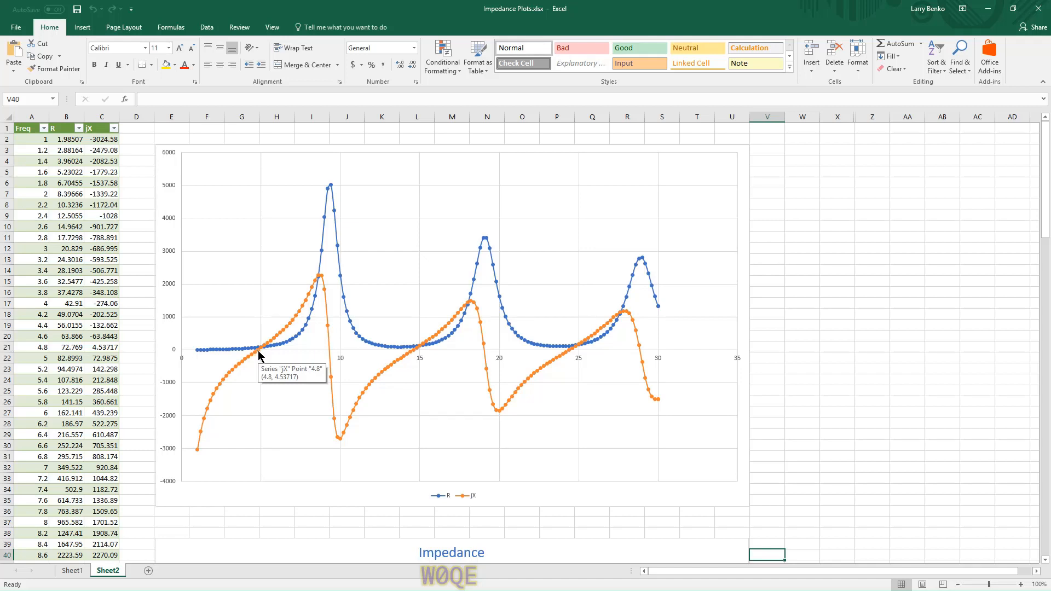
{"action": "left_click", "coordinate": [257, 350]}
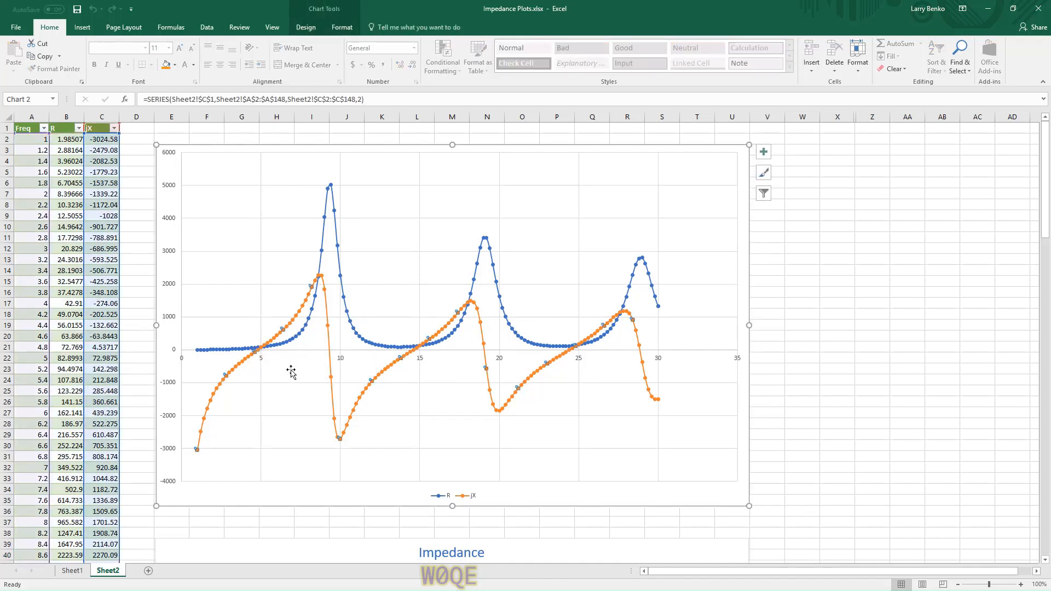
{"action": "left_click", "coordinate": [255, 351]}
{"action": "left_click", "coordinate": [857, 368]}
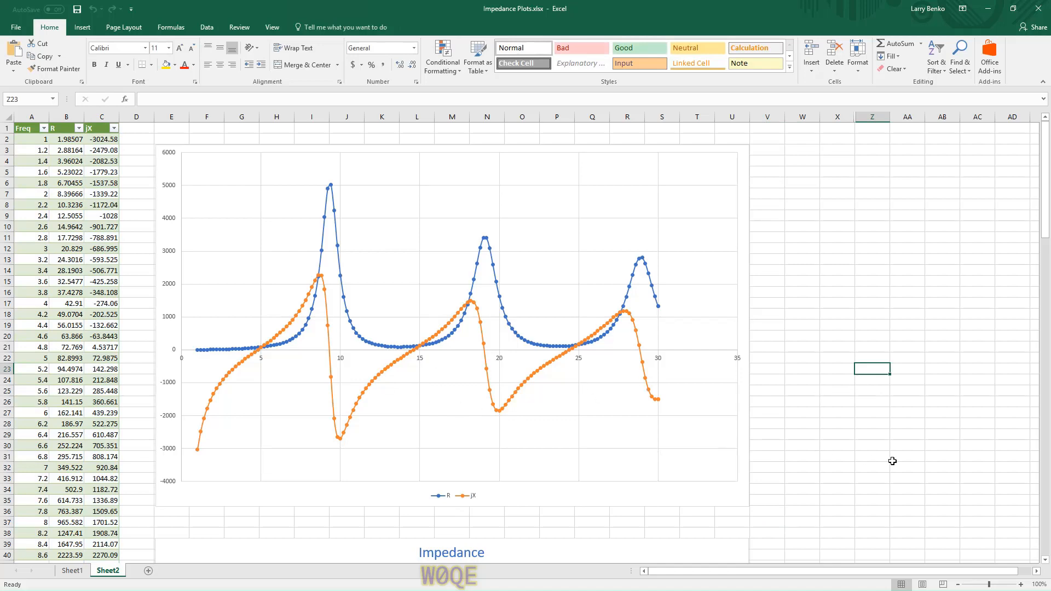
Examine the Impedance chart of reactance versus resistance, reading the coordinates of a curve point between frequency labels 3 and 4
{"action": "scroll", "coordinate": [755, 425], "scroll_direction": "down", "scroll_amount": 12}
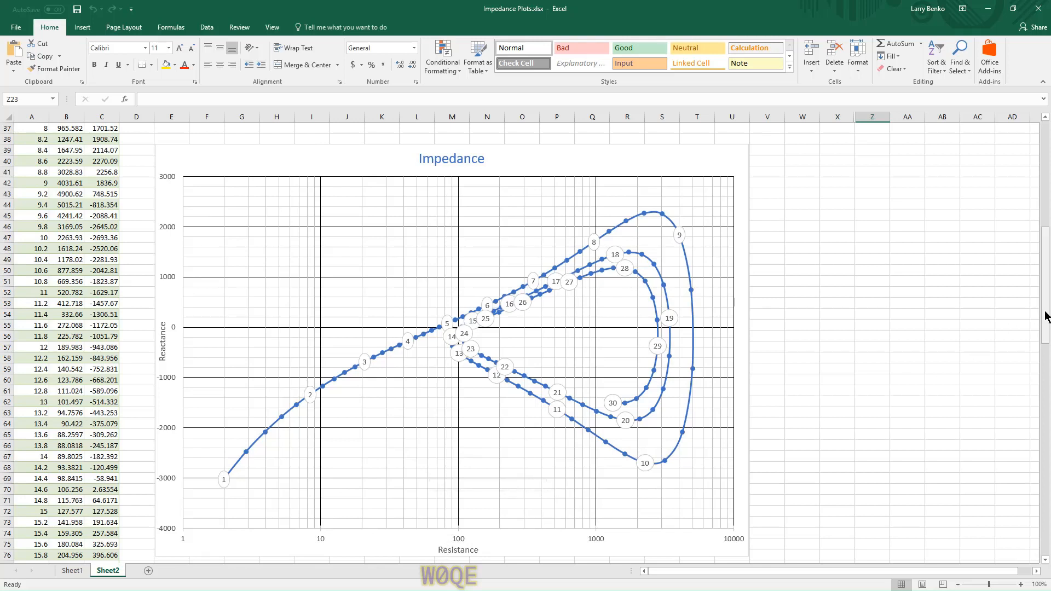
{"action": "left_click_drag", "start_coordinate": [1045, 313], "coordinate": [1045, 320]}
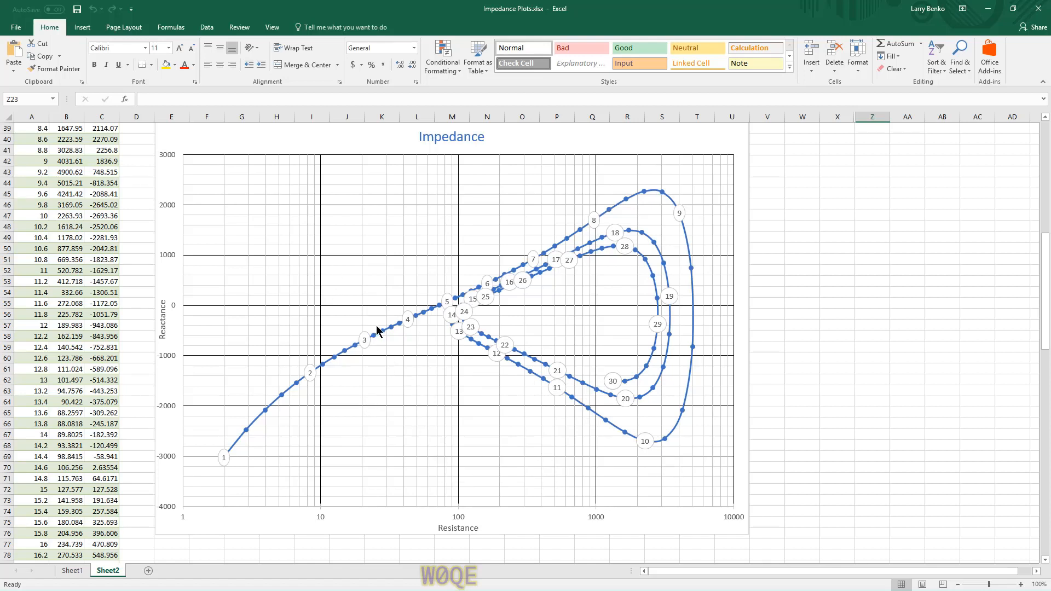
{"action": "mouse_move", "coordinate": [383, 333]}
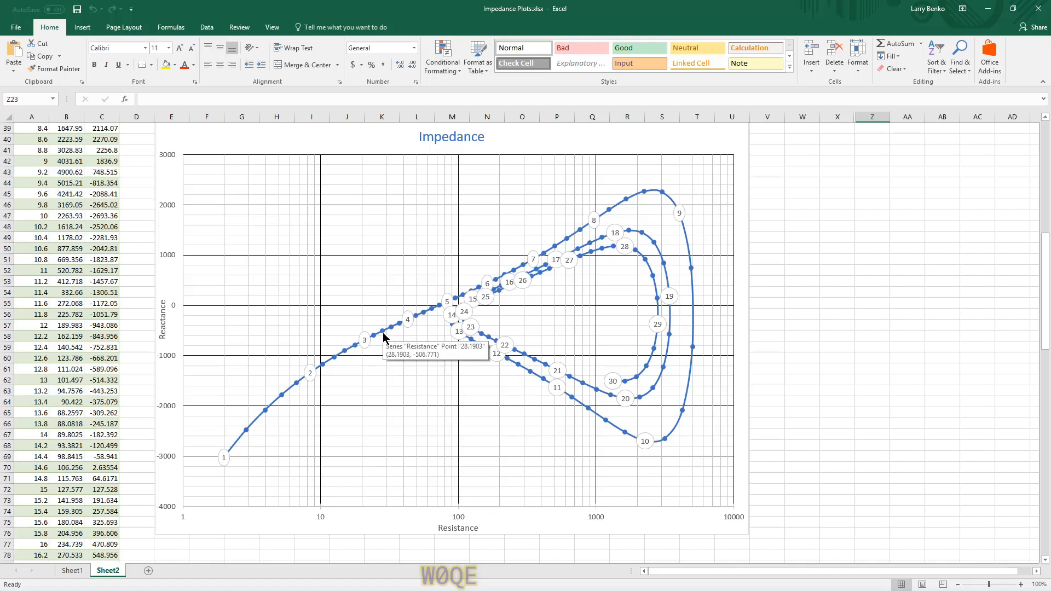